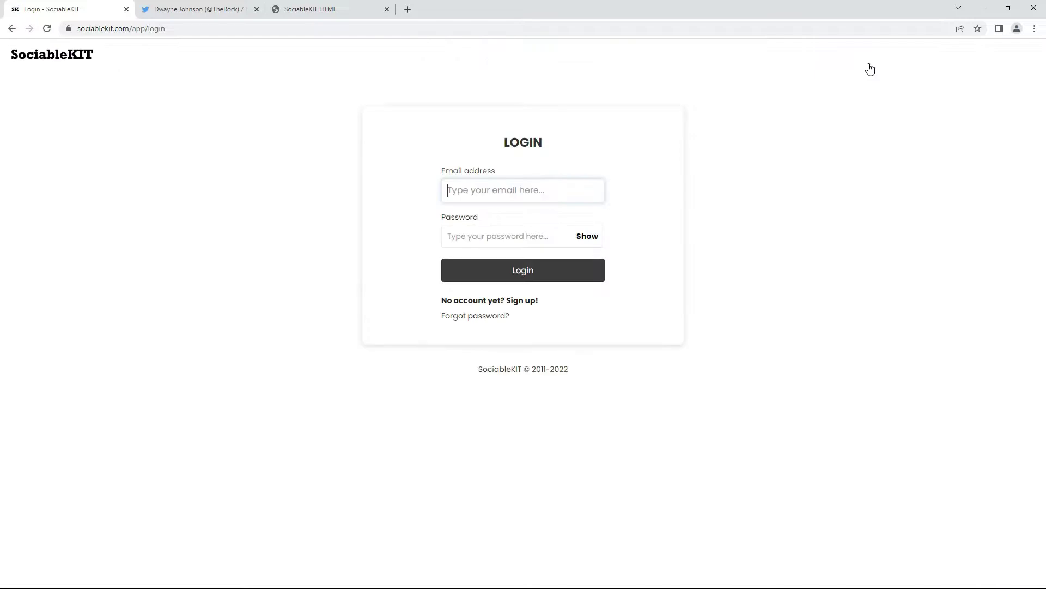
Sign in to SociableKIT with the account e-mail address and password
left_click(531, 188)
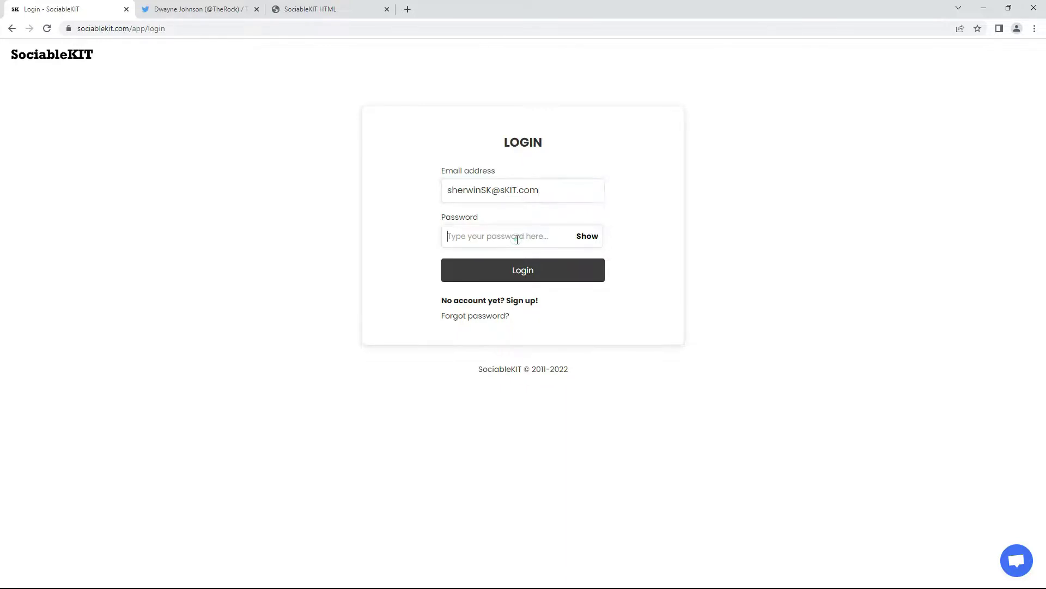
type("•••")
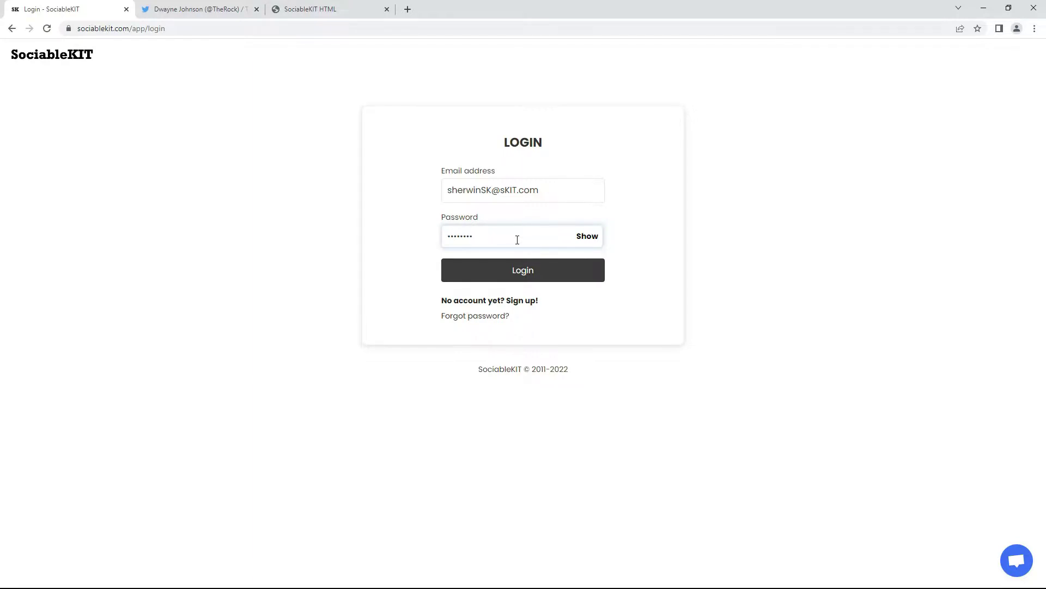
left_click(526, 281)
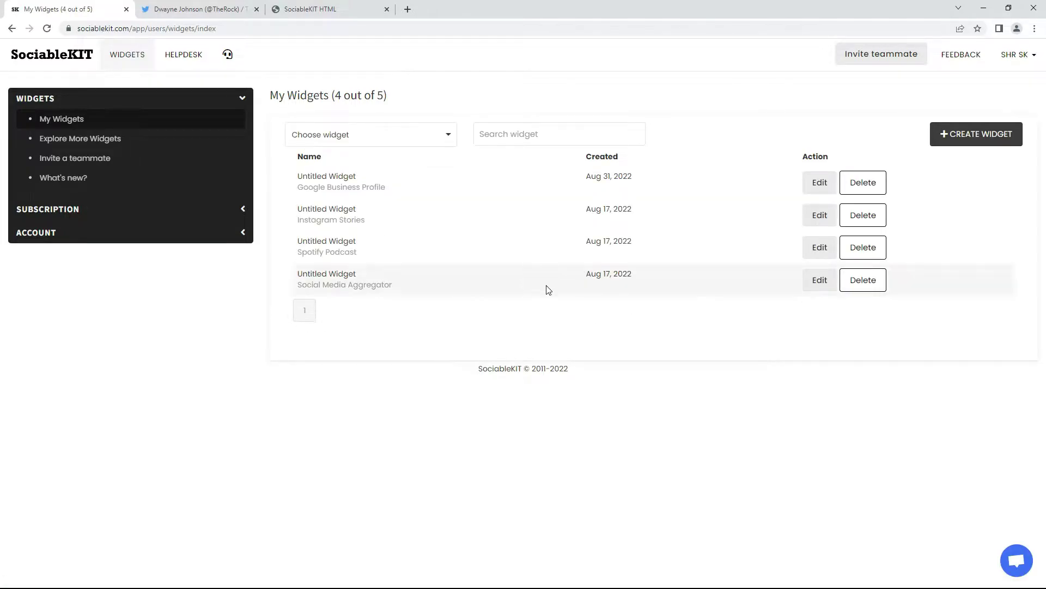
Start a new widget and set its type to Twitter Feed
left_click(975, 146)
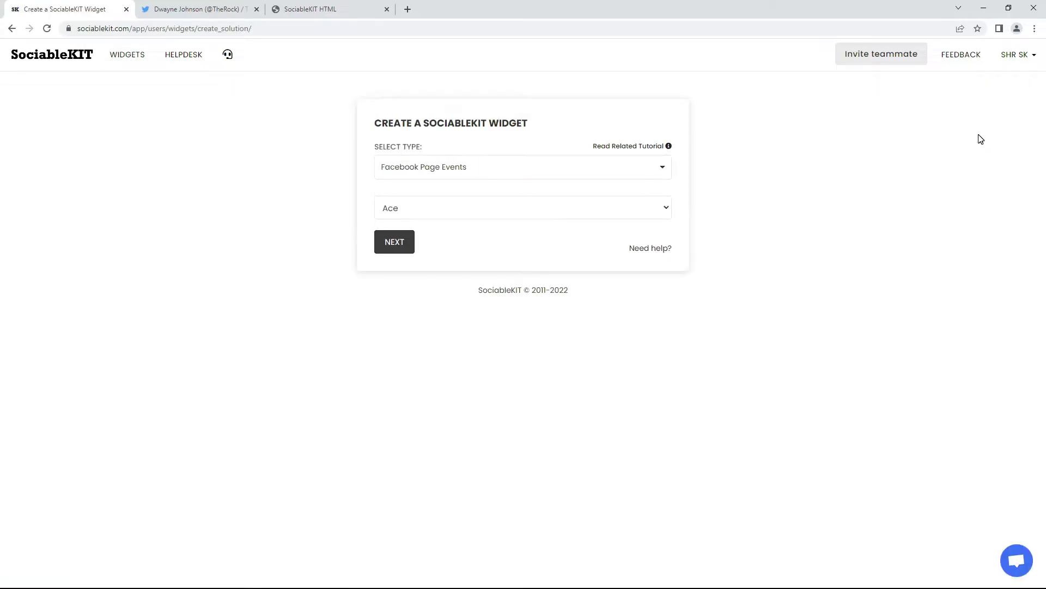
left_click(533, 167)
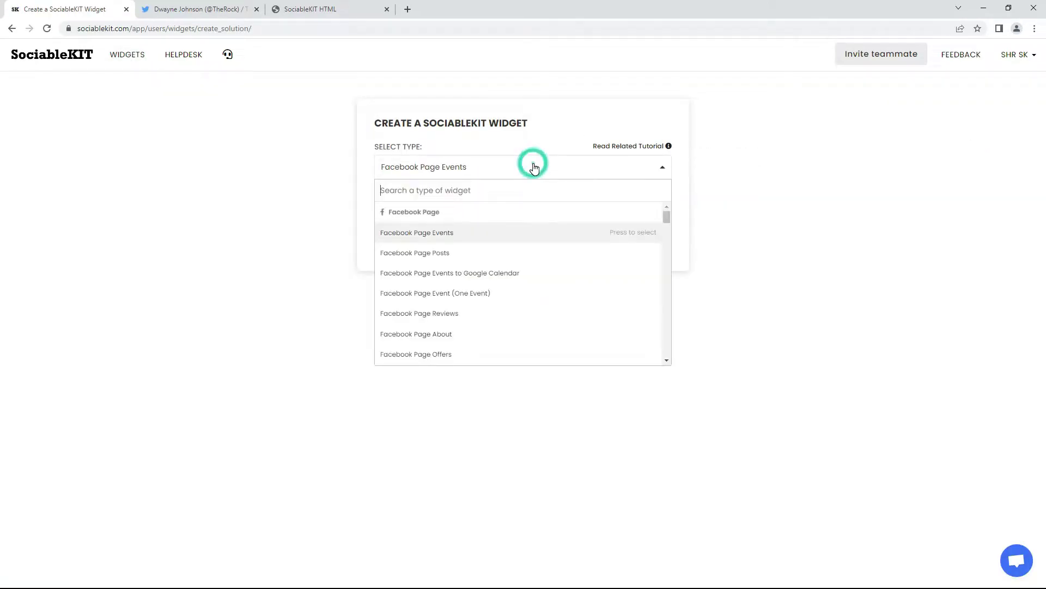
type("T")
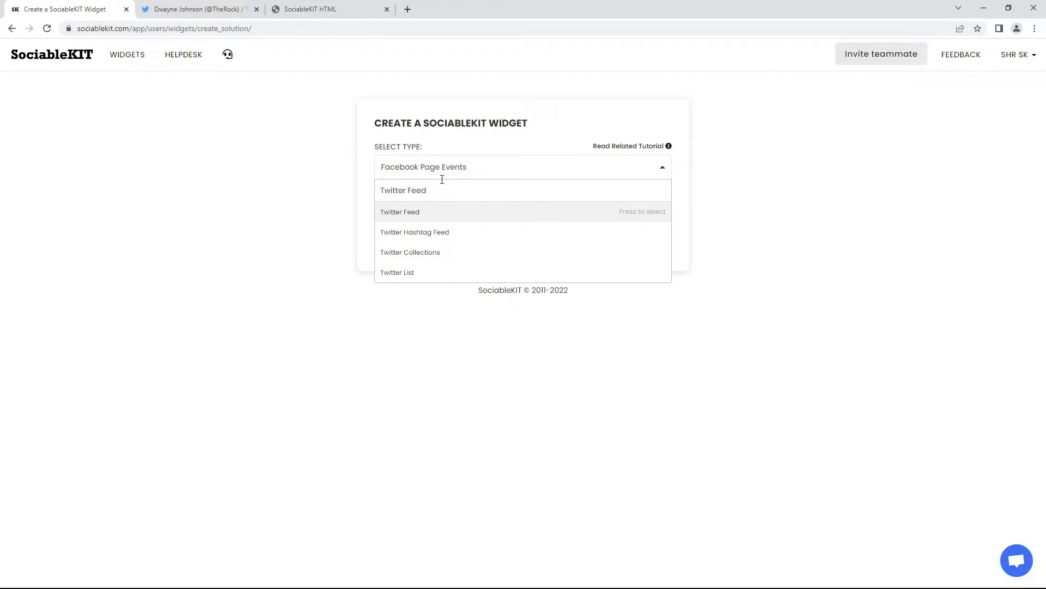
type("witter Feed")
left_click(408, 213)
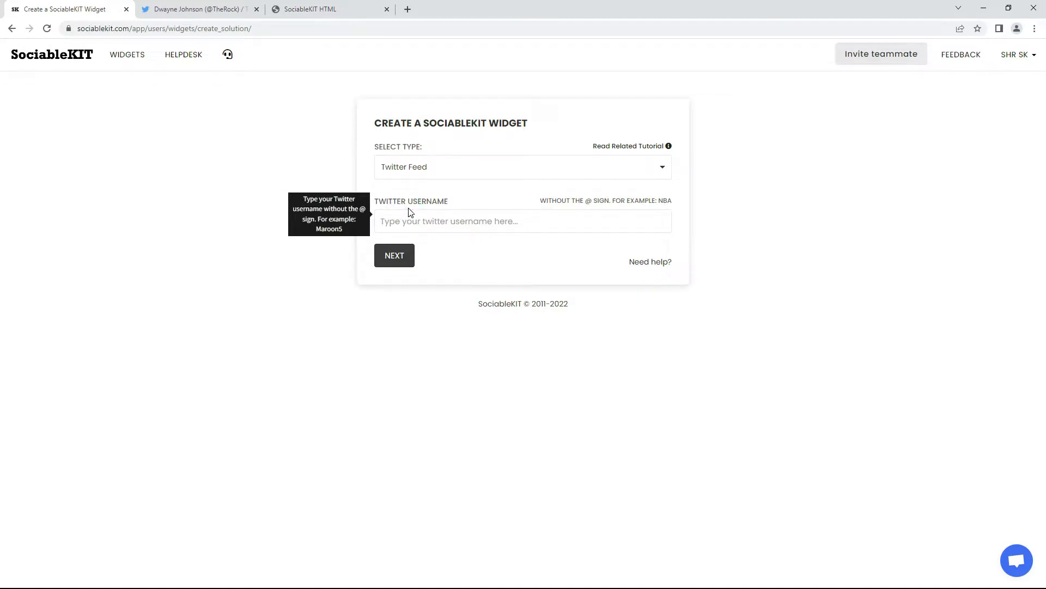
left_click(220, 8)
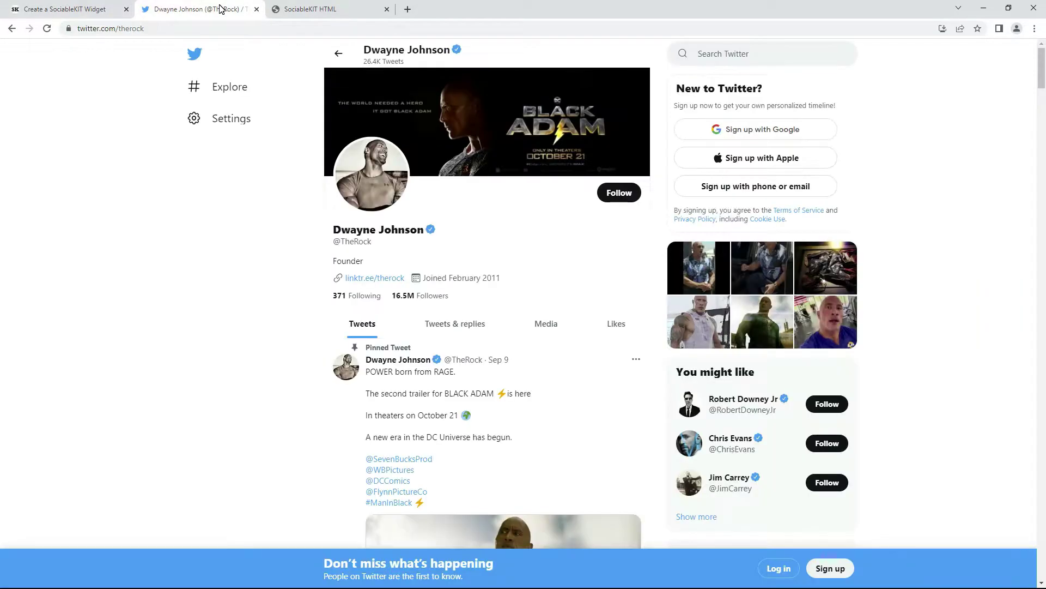
left_click(131, 28)
right_click(133, 28)
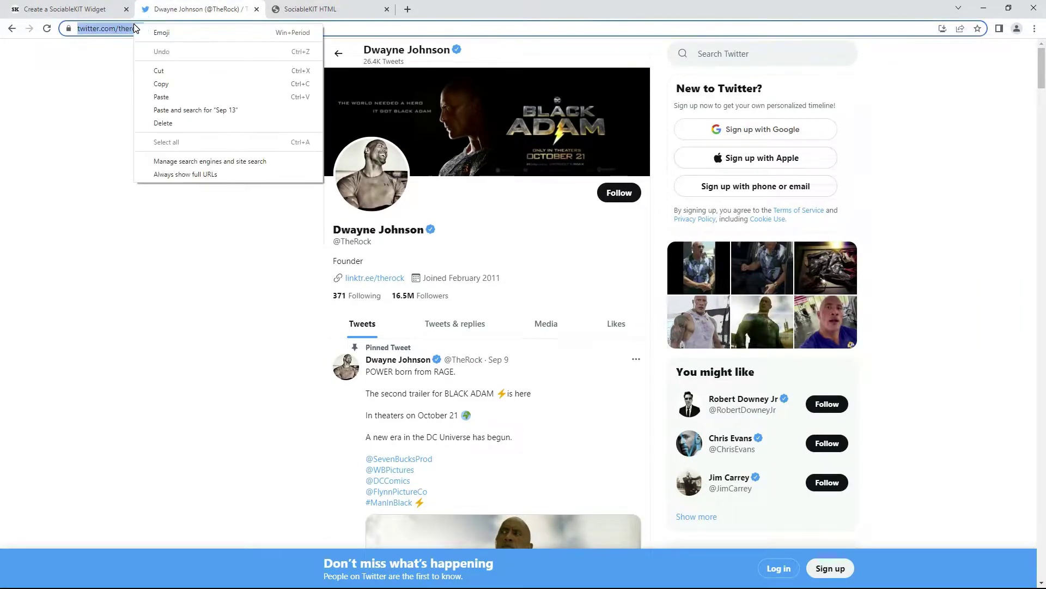
left_click(183, 84)
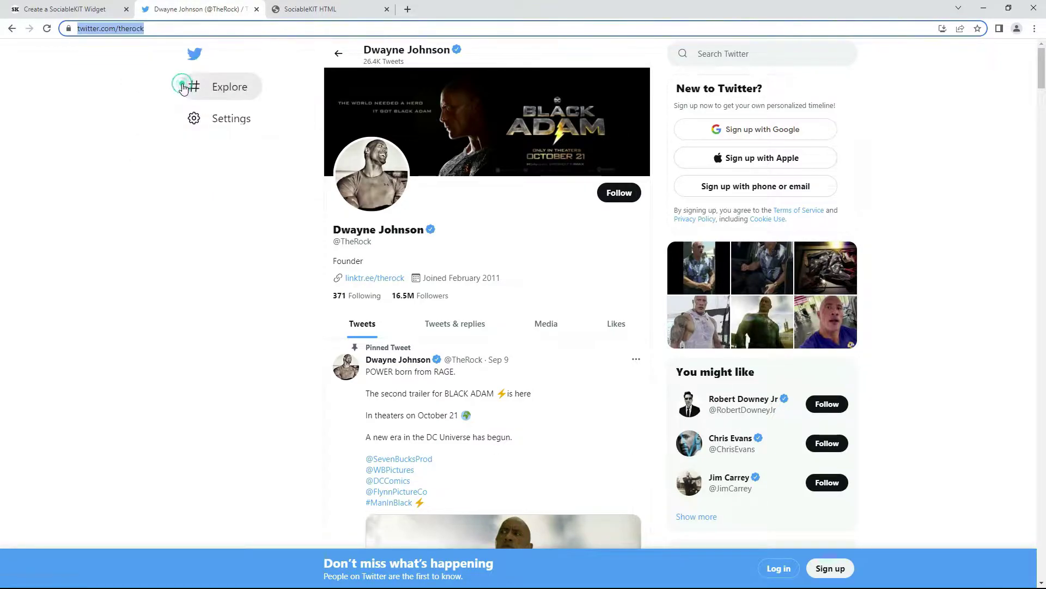
left_click(62, 9)
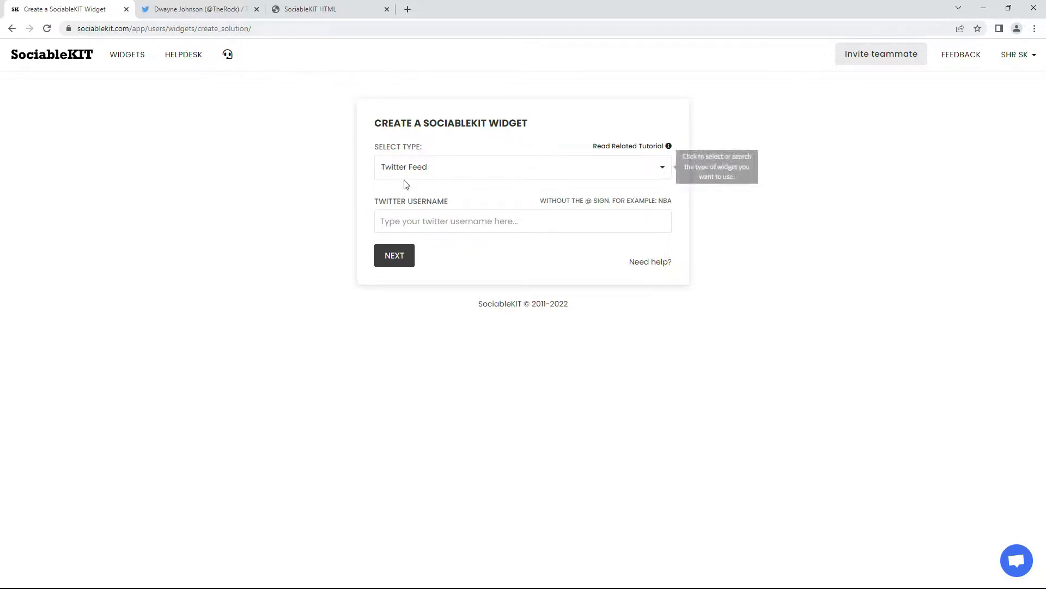
Paste therock as the Twitter username and create the feed widget
right_click(402, 227)
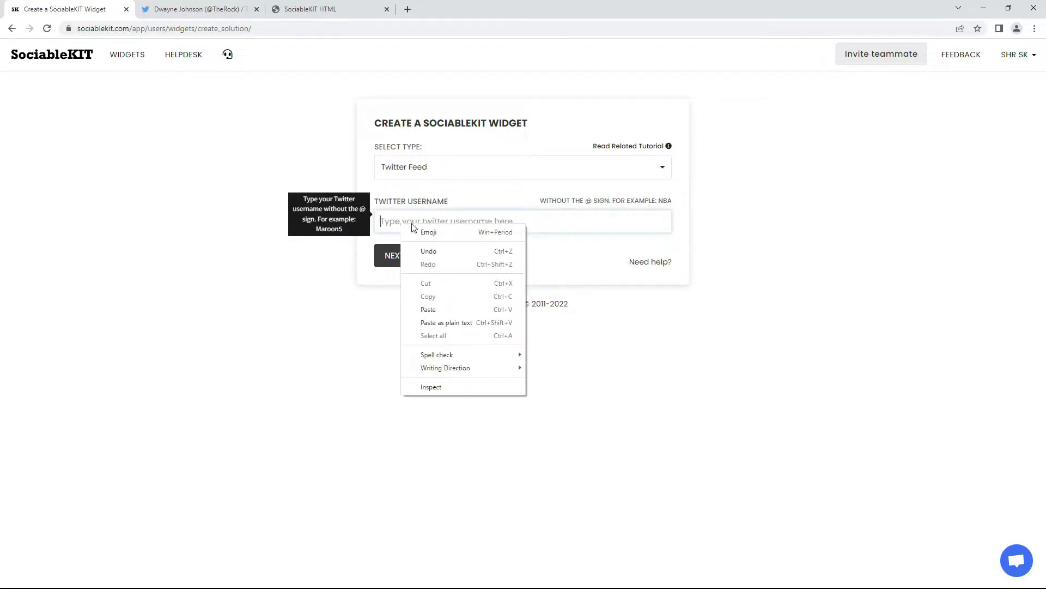
left_click(434, 308)
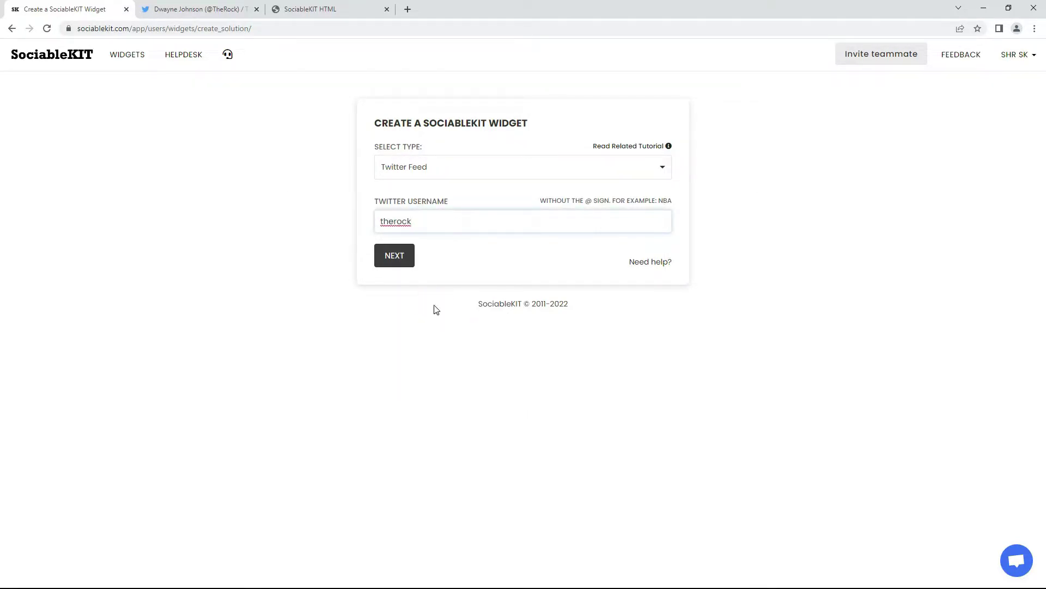
left_click(393, 261)
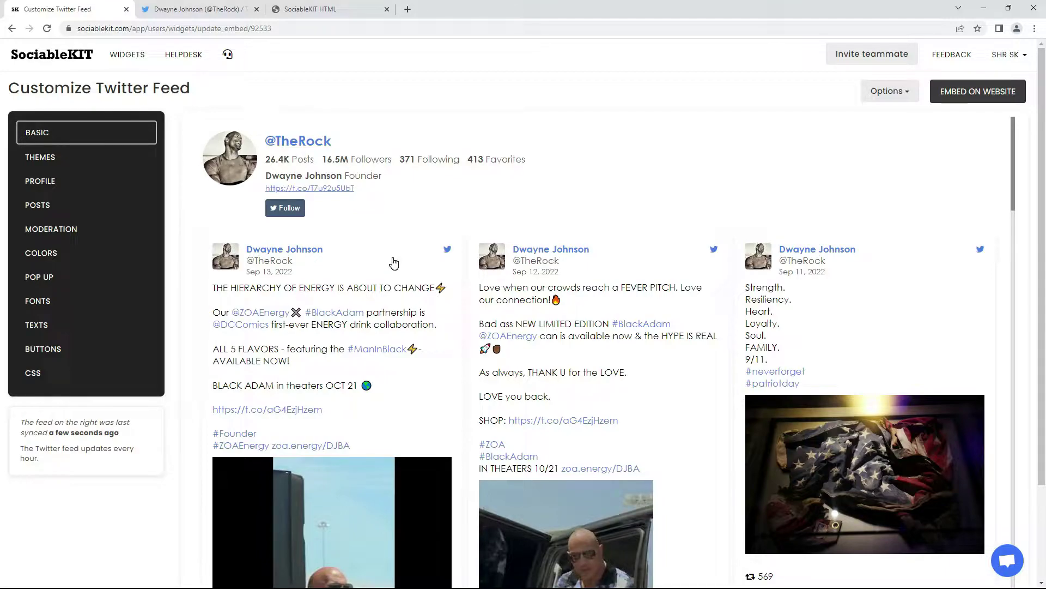
Apply and save the Maayos Theme as the feed's colour theme
left_click(79, 139)
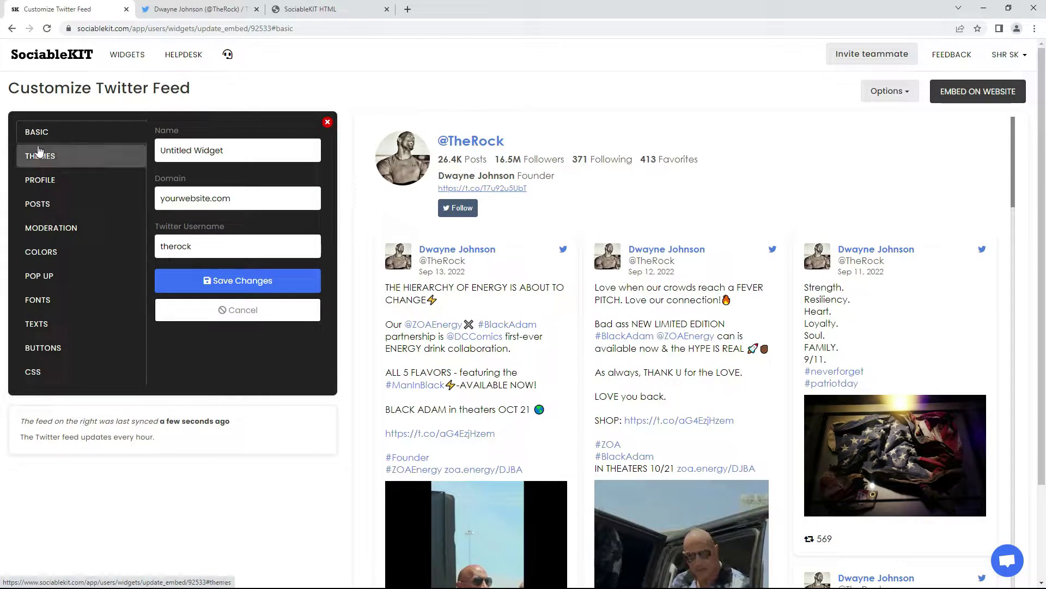
left_click(66, 161)
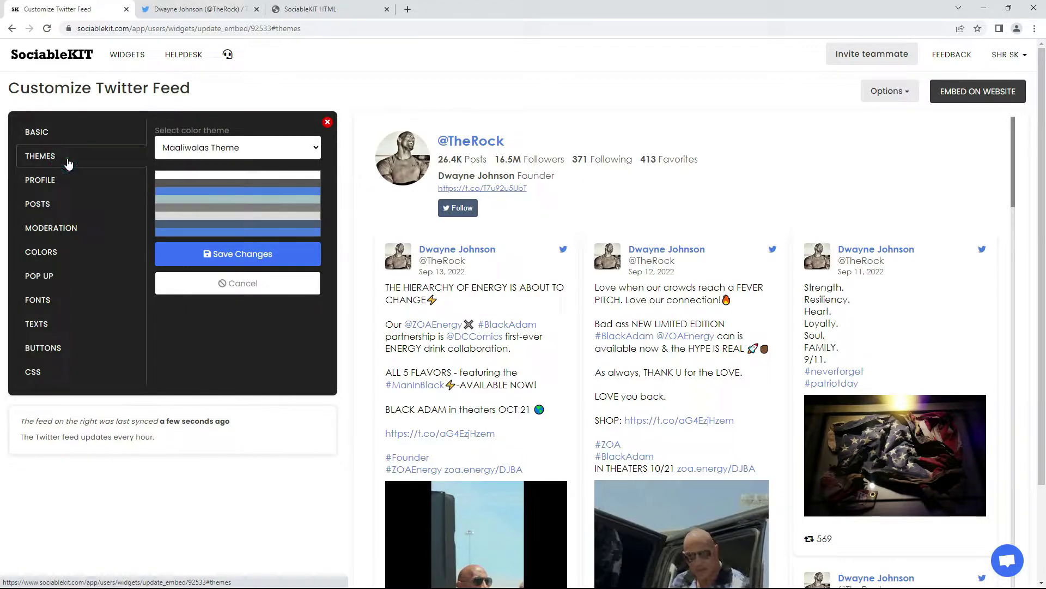
left_click(238, 148)
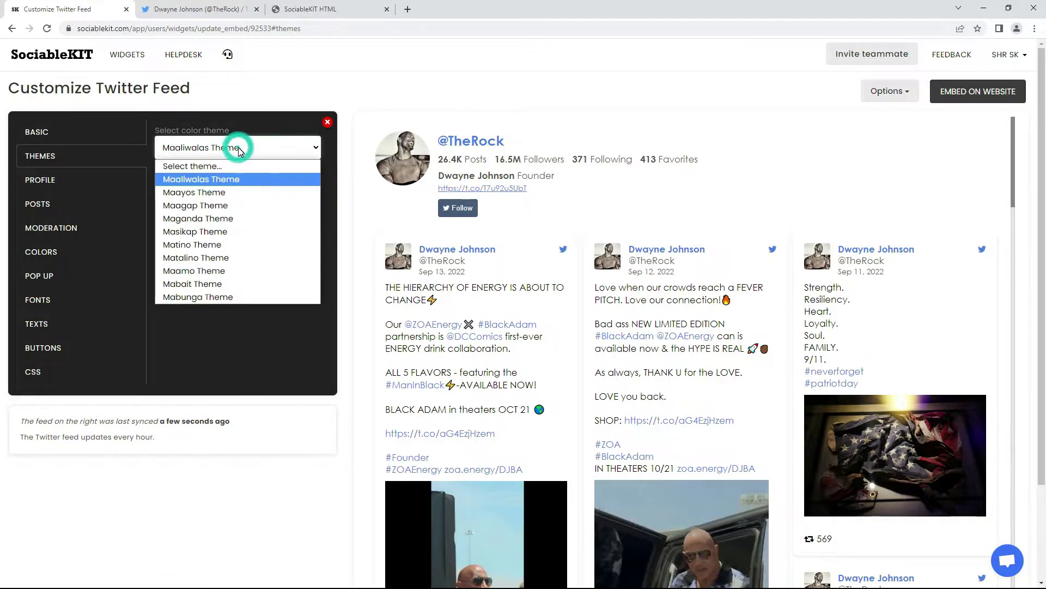
left_click(198, 192)
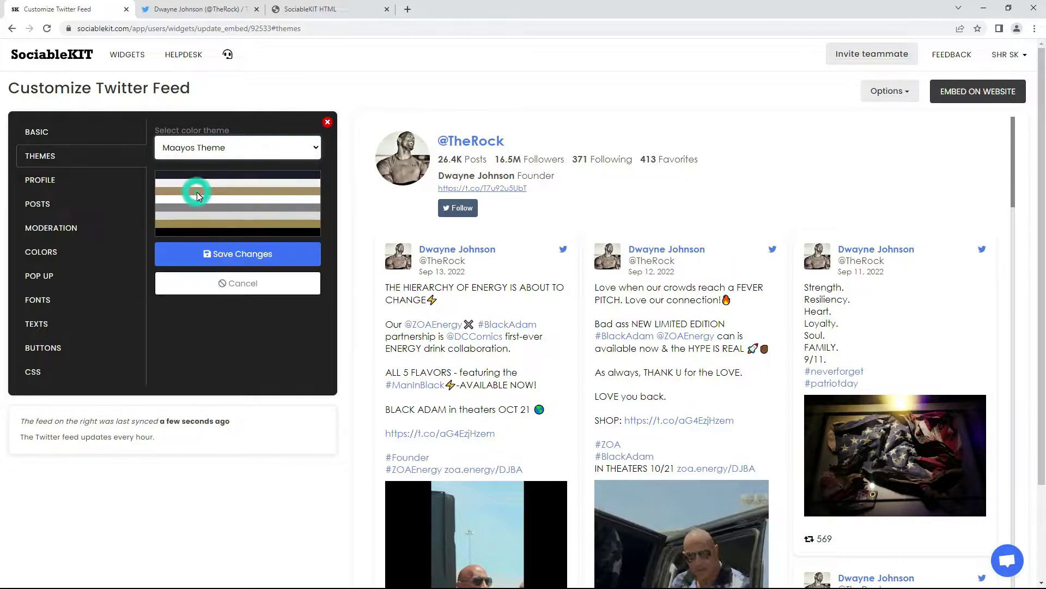
left_click(230, 257)
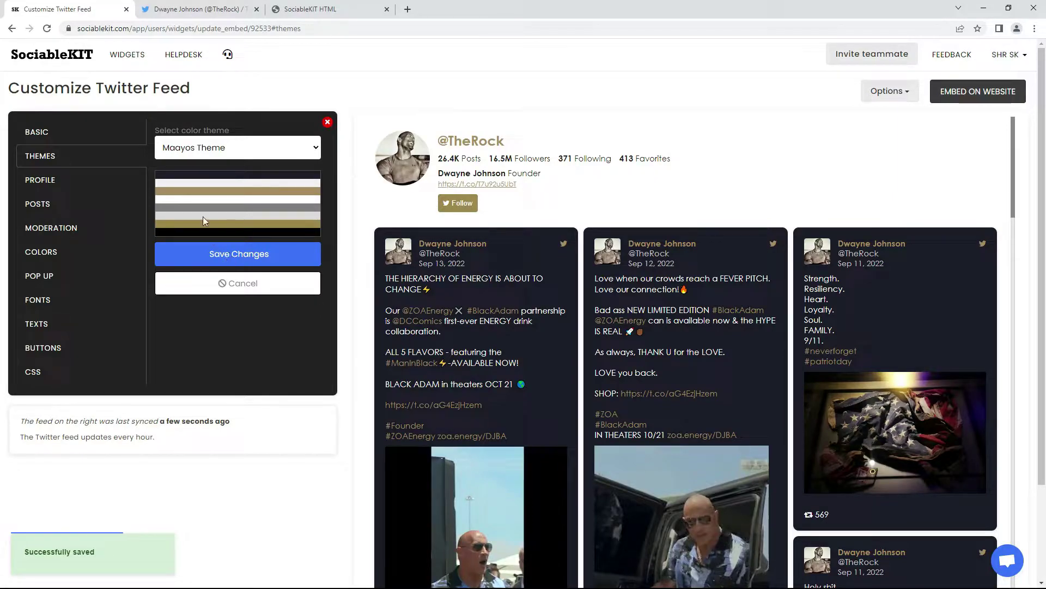
Switch the feed theme back to Maaliwalas Theme and save it
left_click(211, 148)
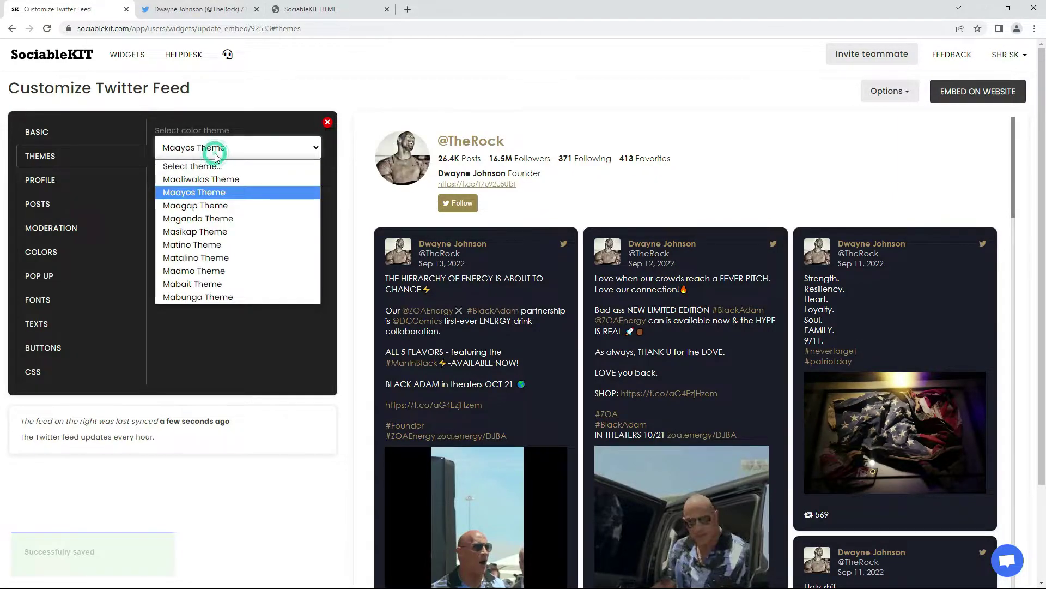
left_click(241, 180)
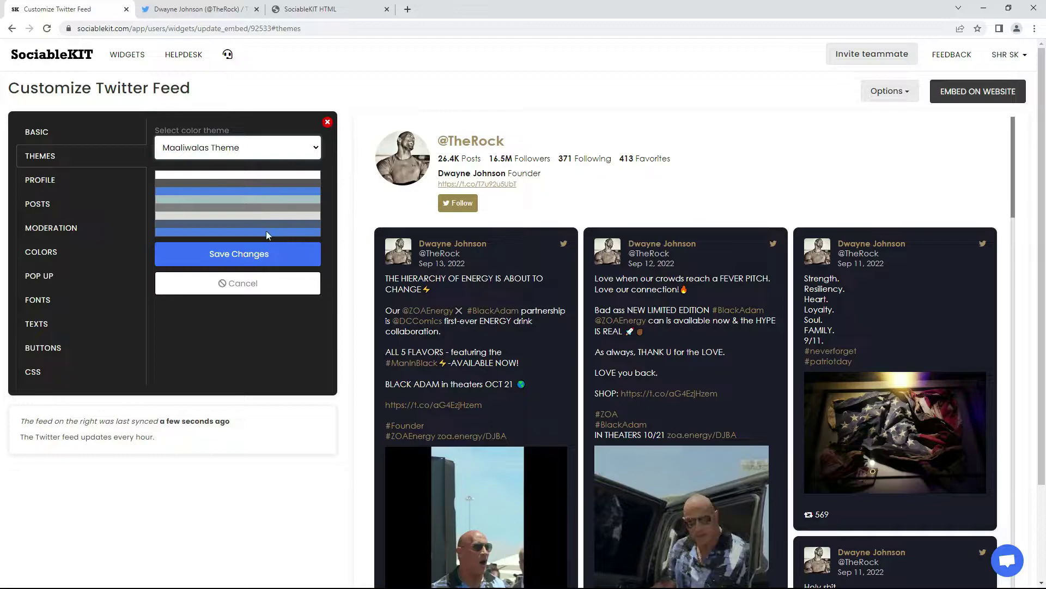
left_click(229, 253)
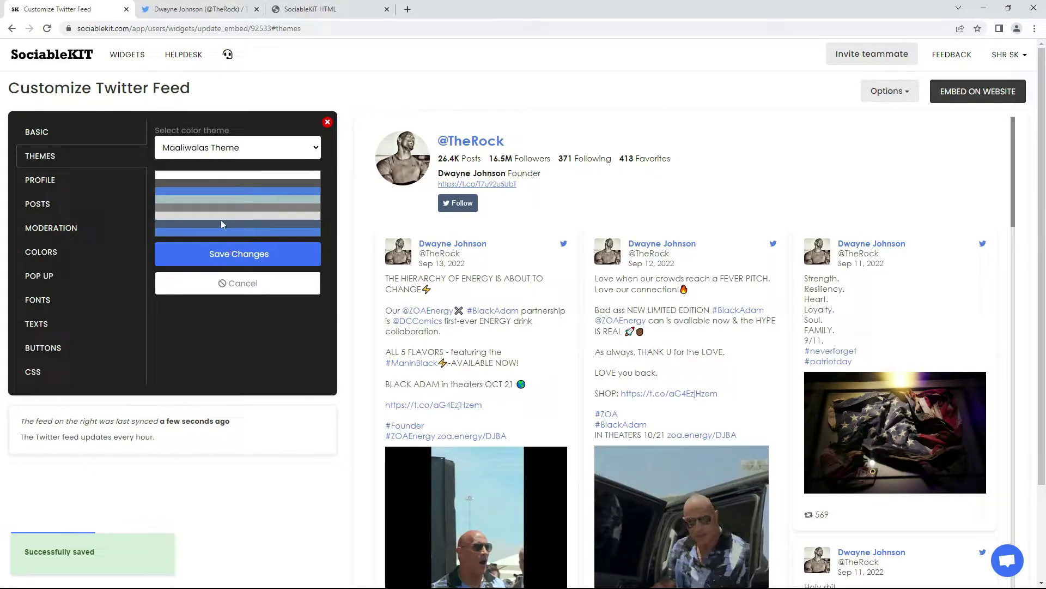
left_click(69, 181)
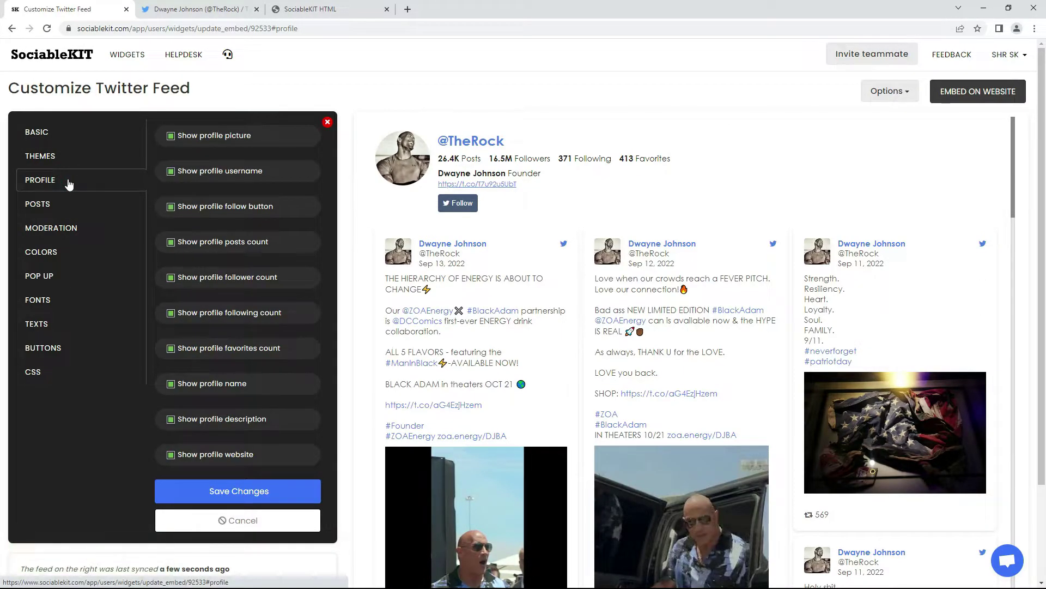
Change the feed's post layout to Grid and save it
left_click(65, 205)
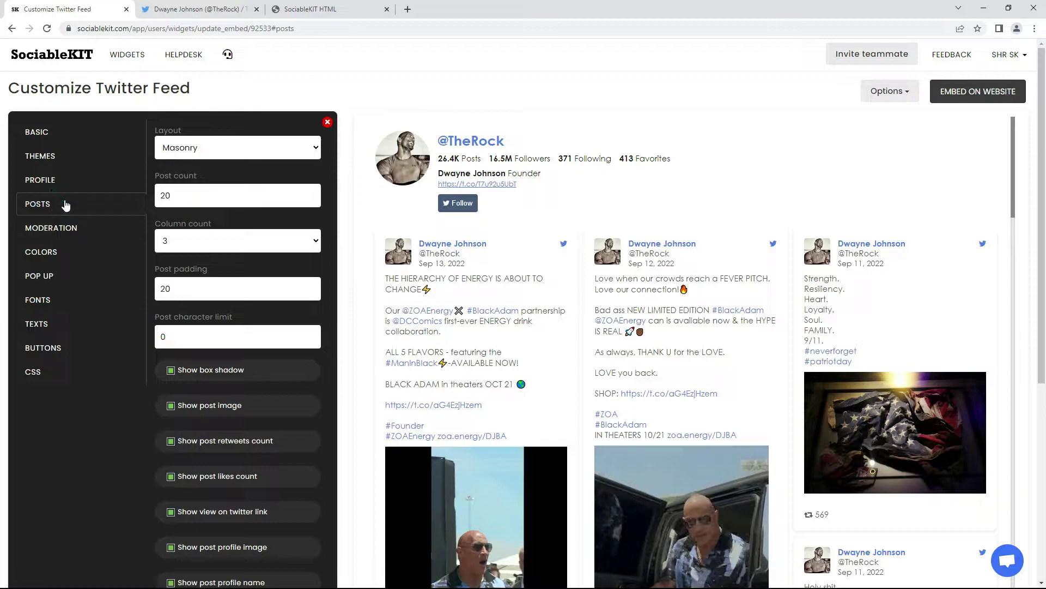
left_click(208, 149)
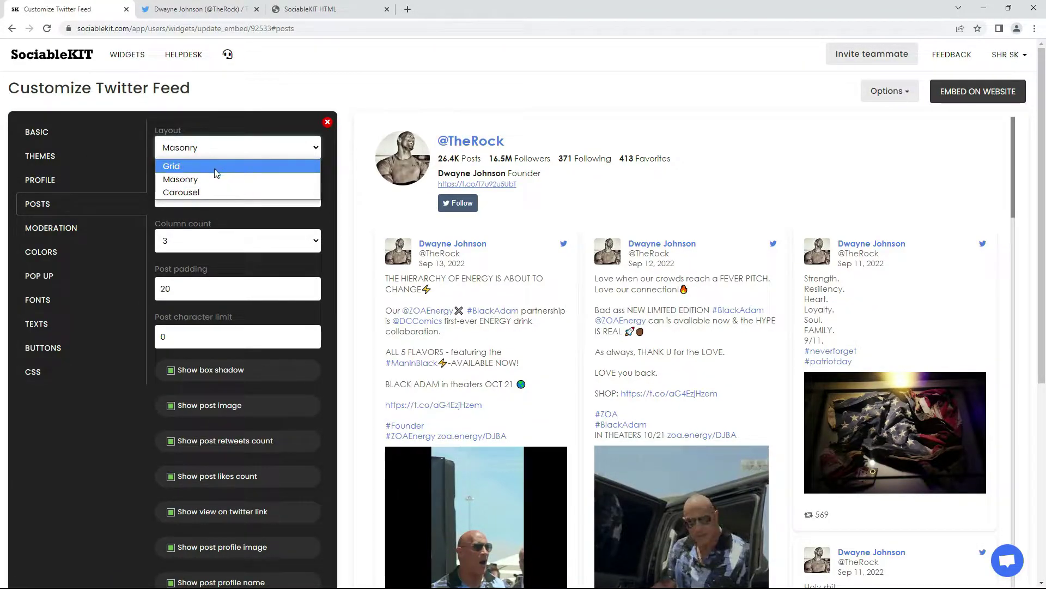
left_click(215, 167)
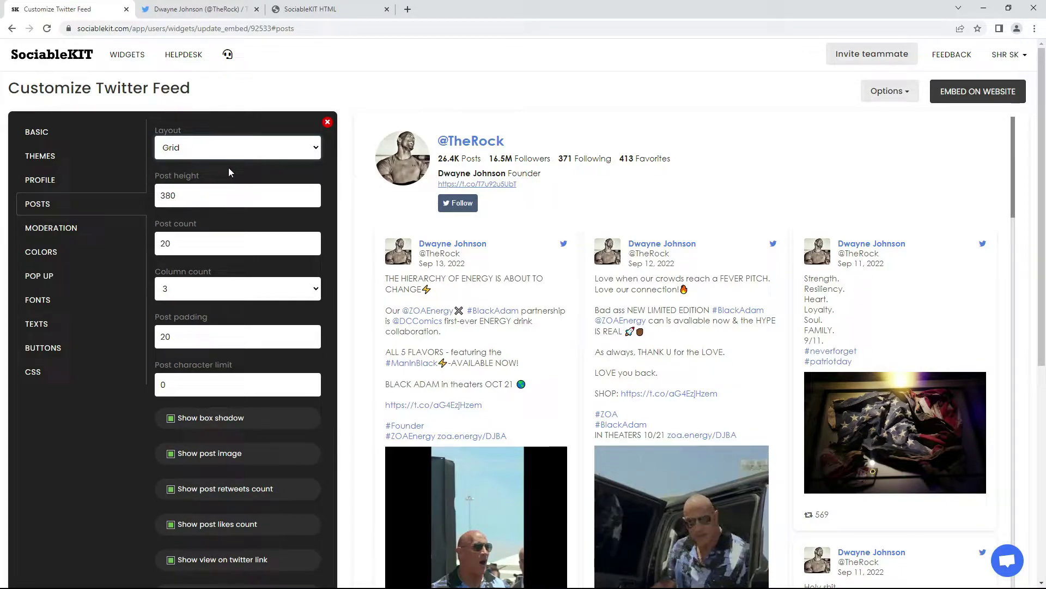
left_click_drag(1043, 249, 1045, 398)
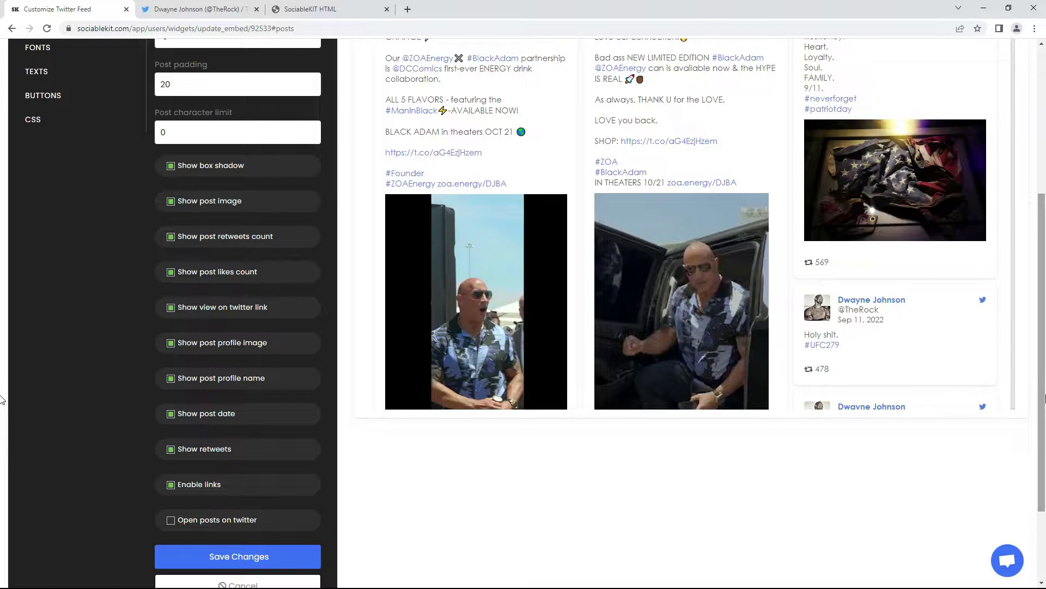
left_click(249, 556)
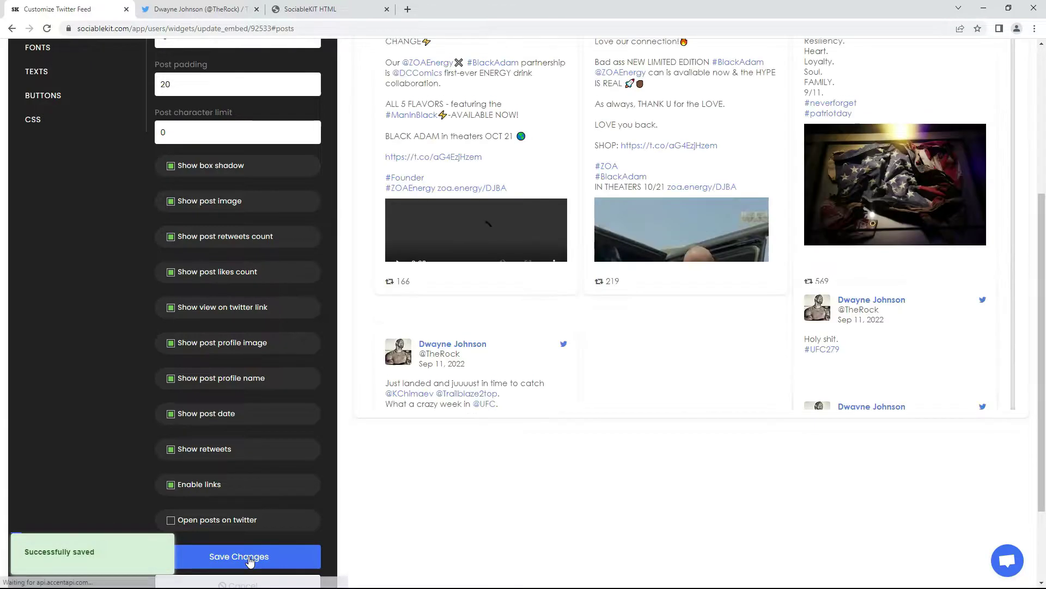
left_click_drag(1042, 494, 1030, 342)
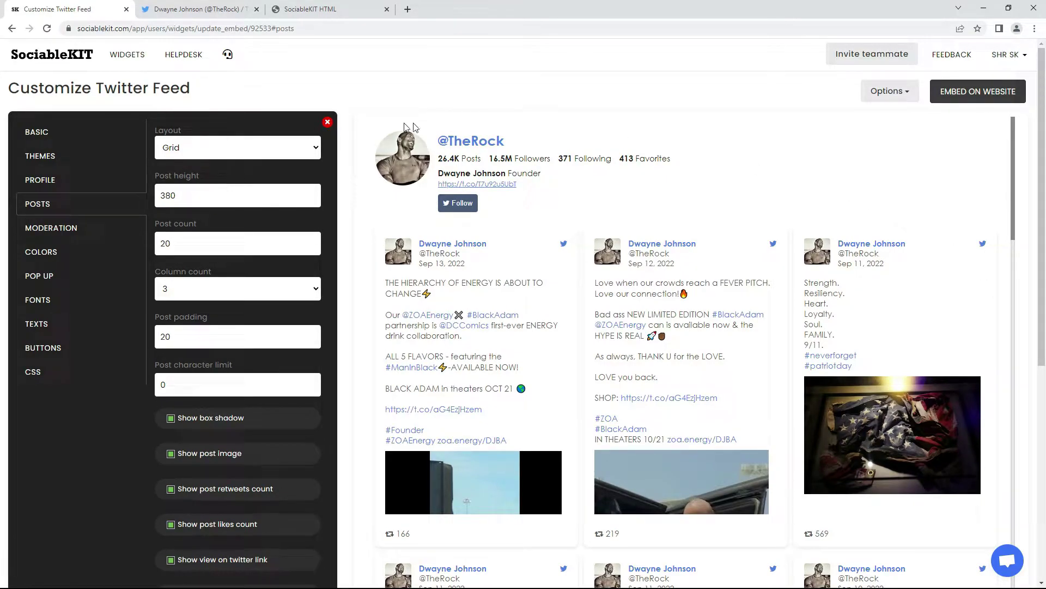
Switch the post layout back to Masonry and save with 20 posts, 3 columns
left_click(254, 151)
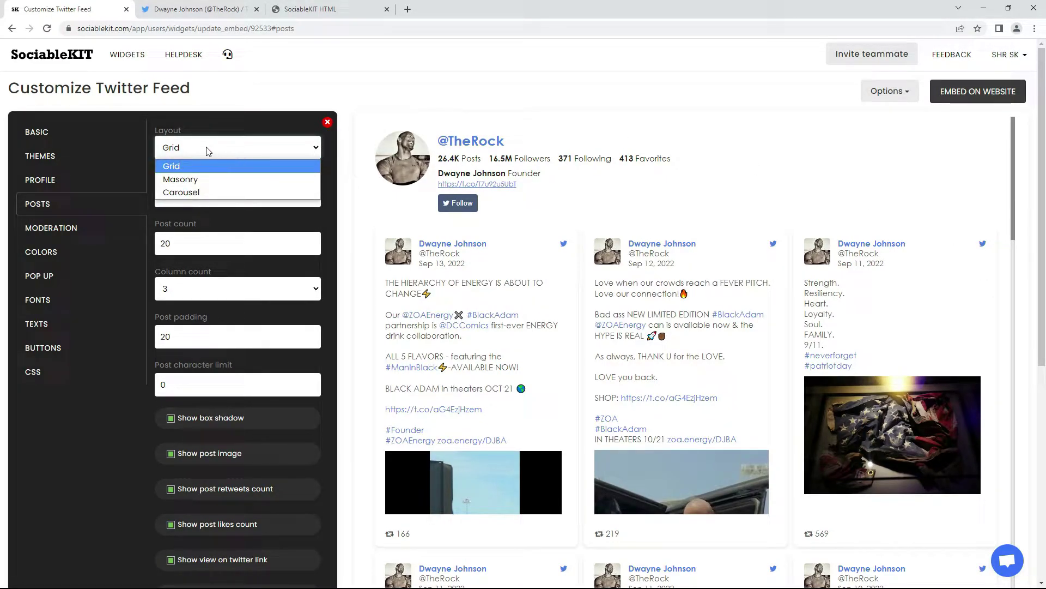
left_click(188, 179)
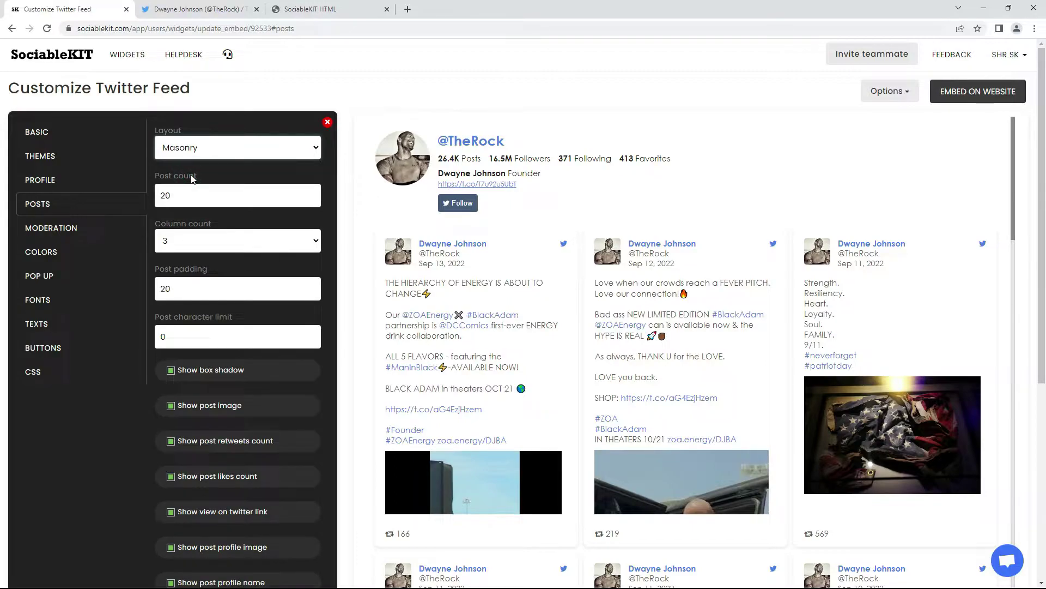
left_click_drag(1042, 270, 1042, 454)
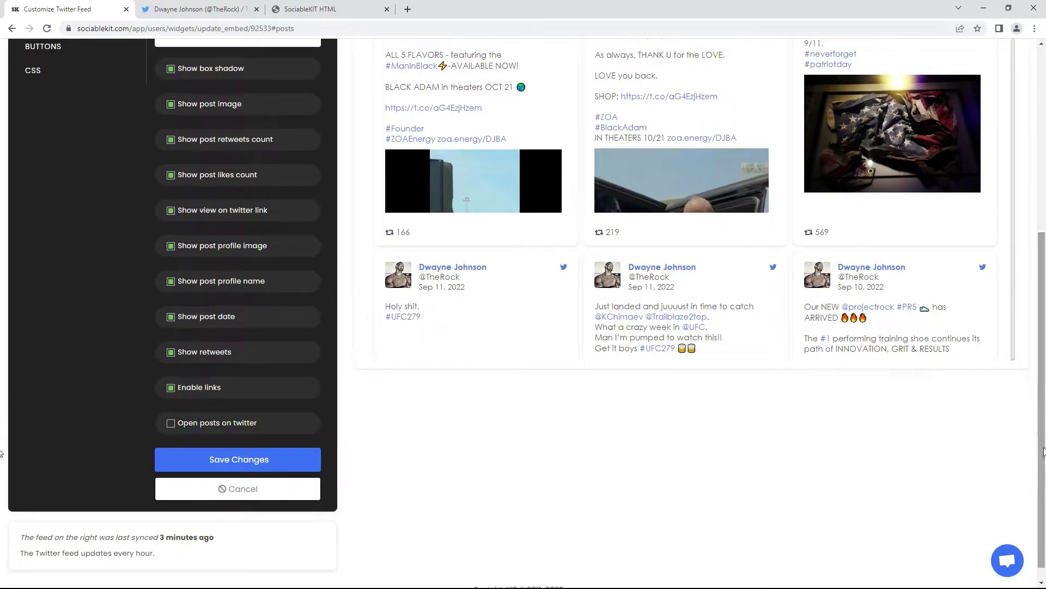
left_click(235, 454)
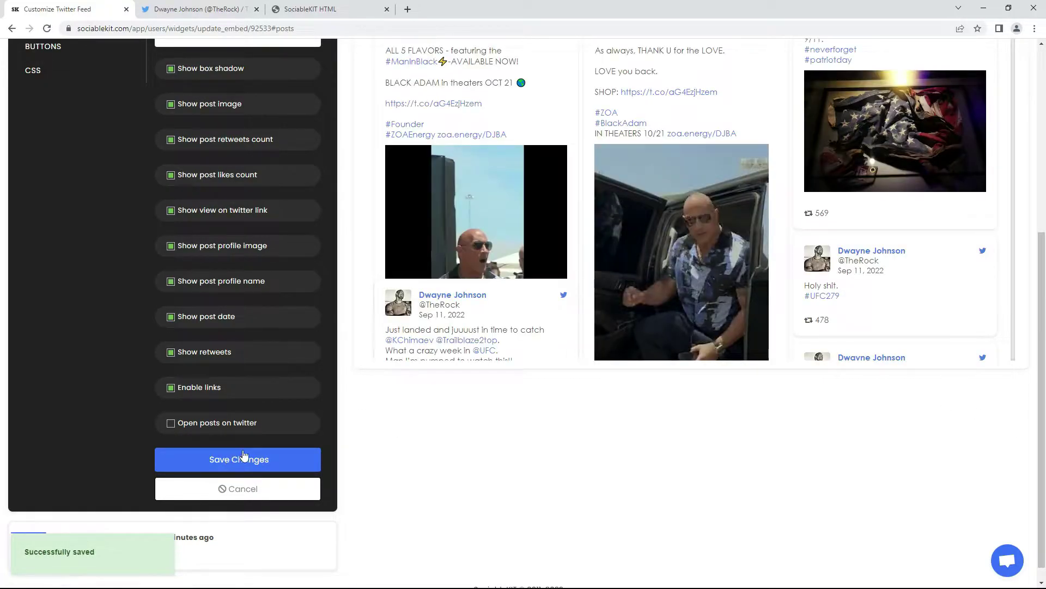
left_click_drag(1042, 505, 1041, 304)
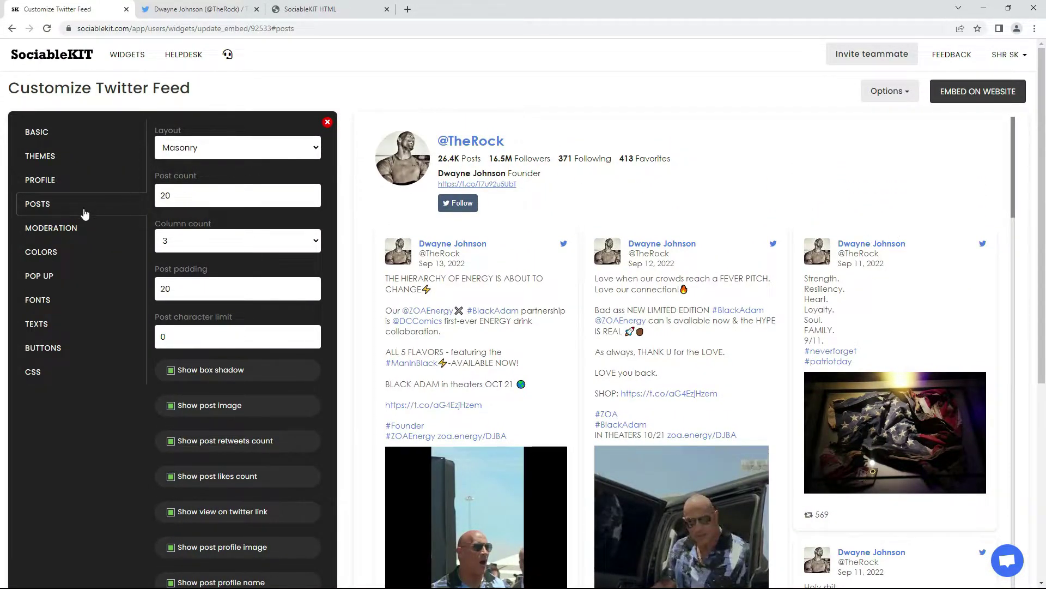
Try a red feed background with light blue font colour and save it
left_click(65, 229)
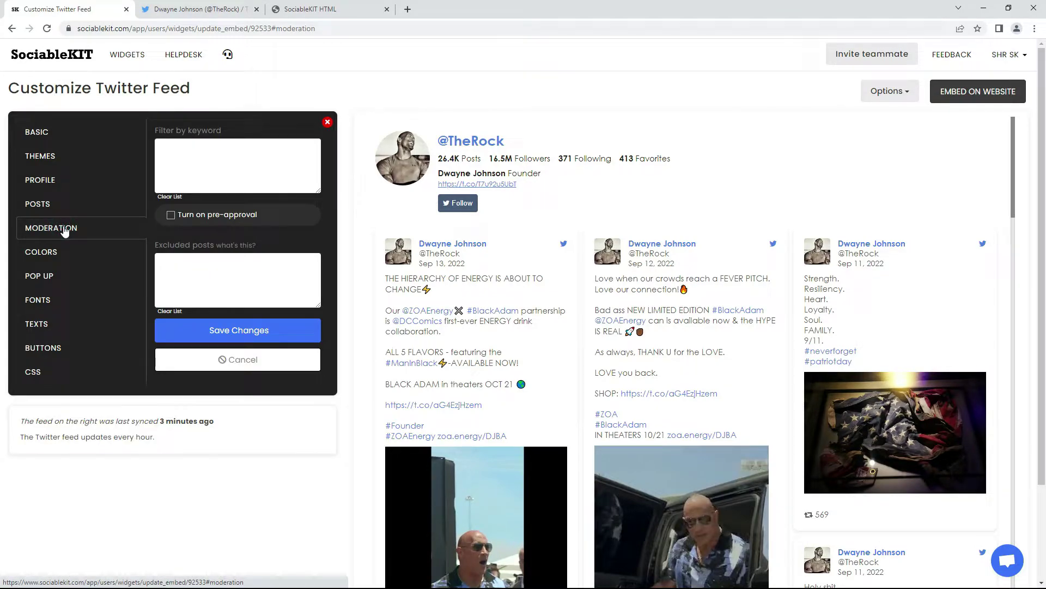
left_click(65, 252)
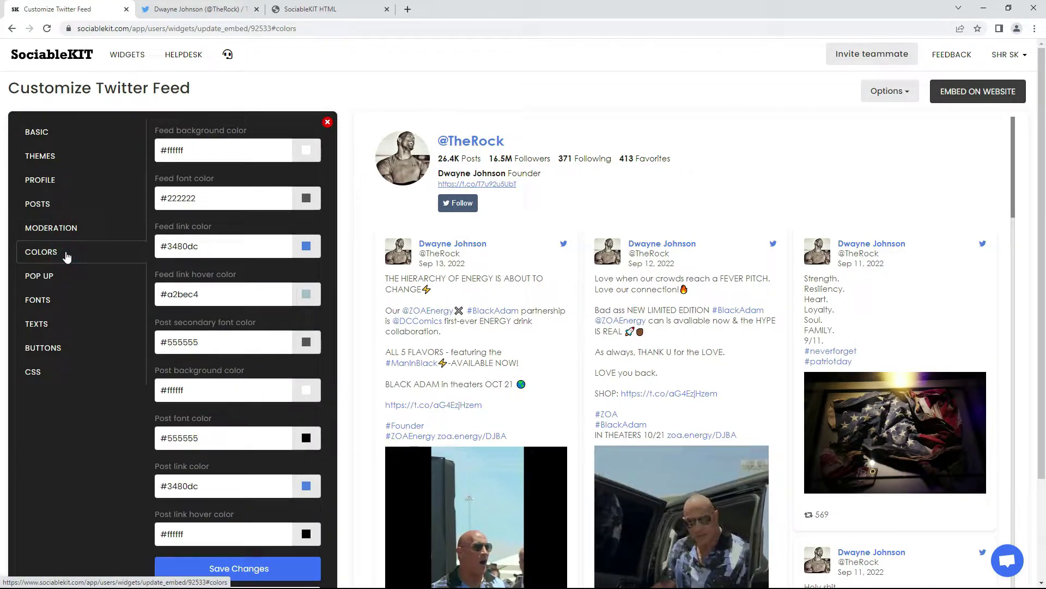
left_click(310, 156)
left_click(277, 166)
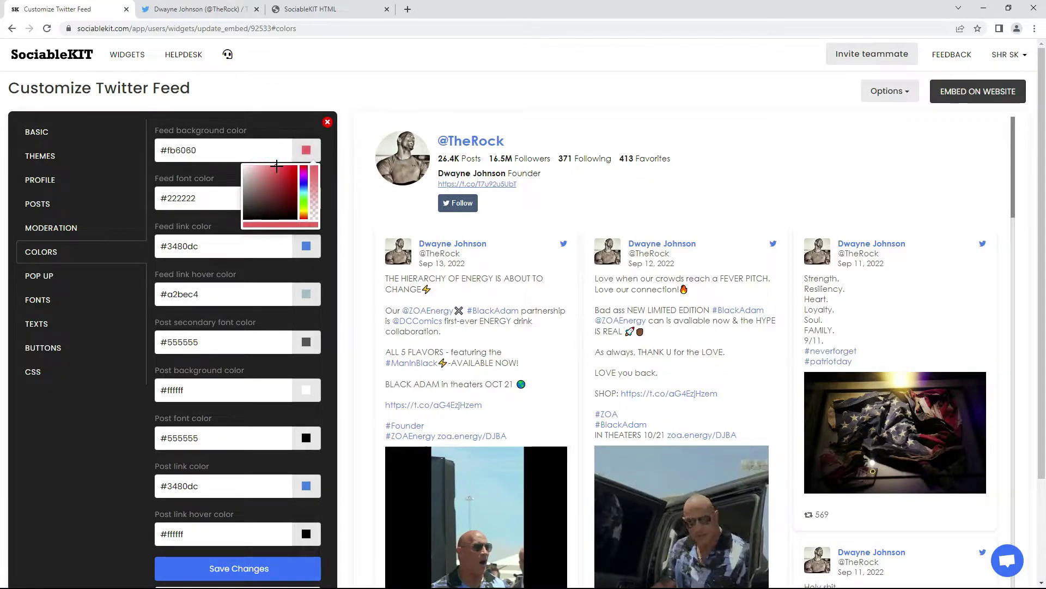
left_click(232, 174)
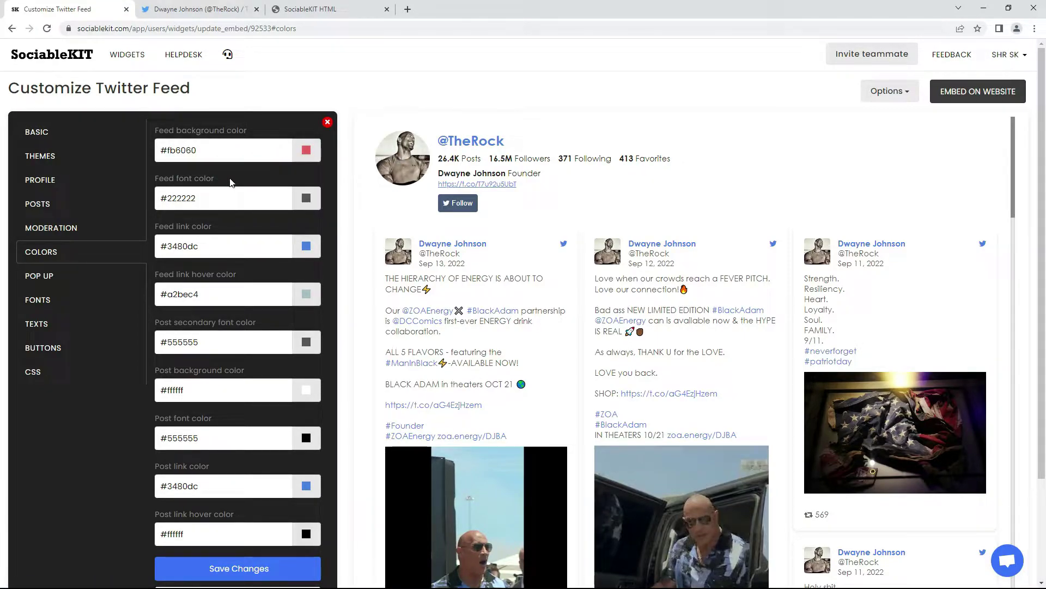
left_click(301, 199)
left_click(270, 212)
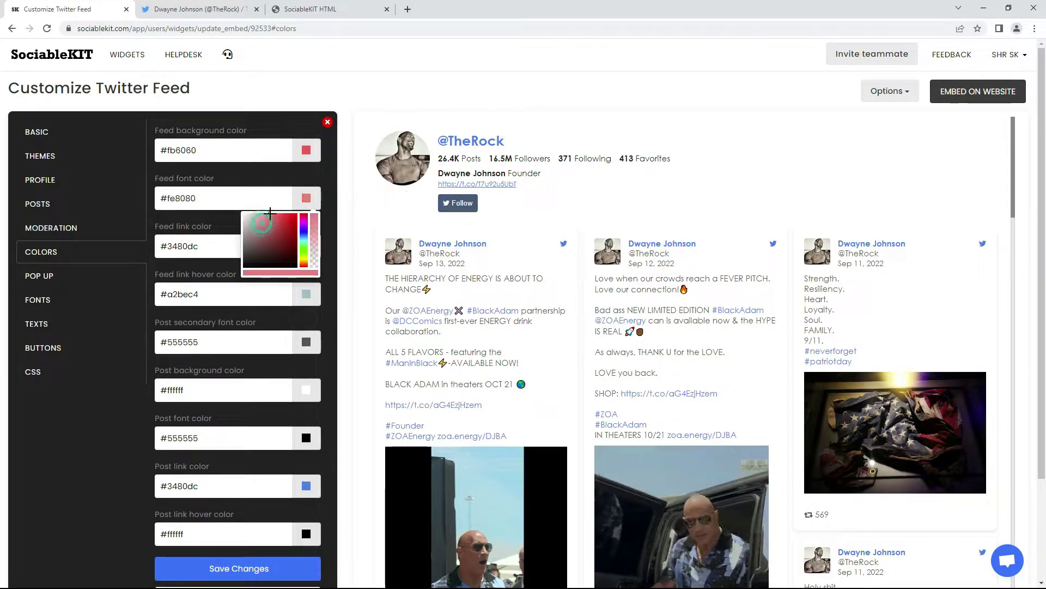
left_click_drag(301, 253, 305, 237)
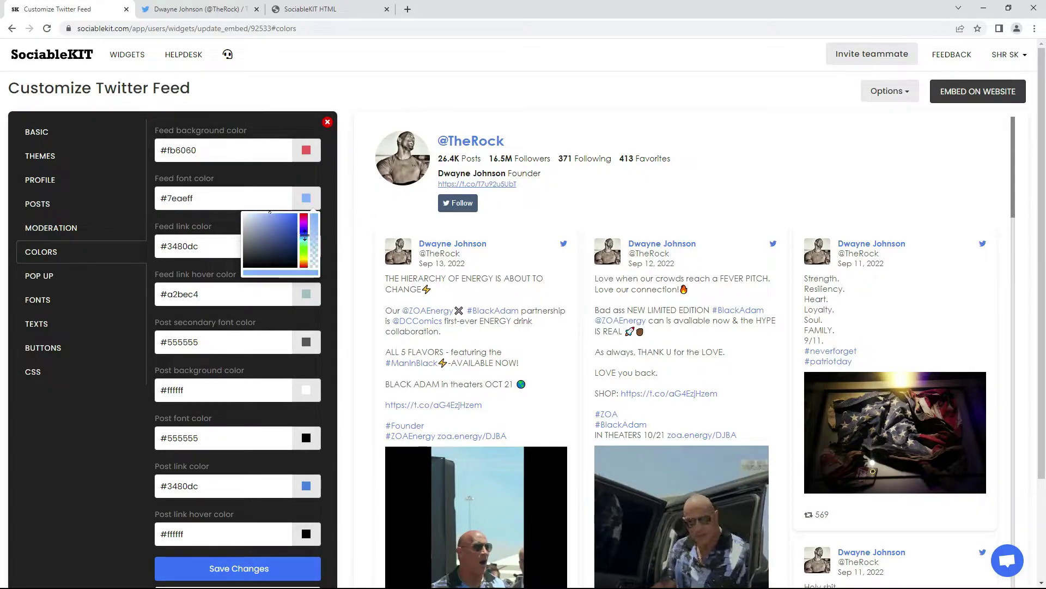
left_click(217, 568)
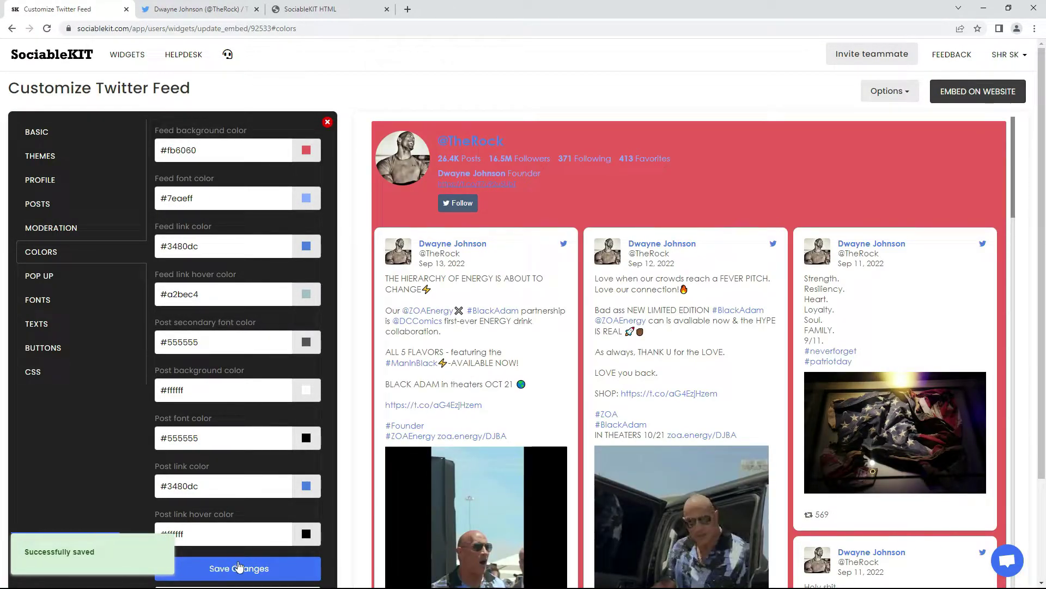
Restore the feed background to #ffffff and font to #222222 and save
left_click(233, 151)
type("#")
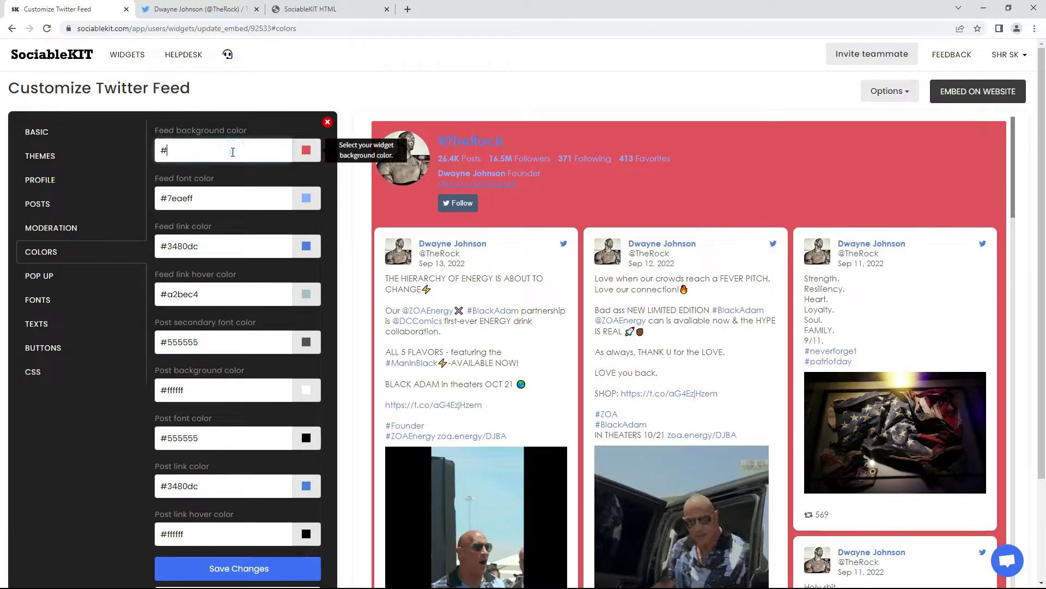
type("ffffff")
left_click(210, 194)
type("#2")
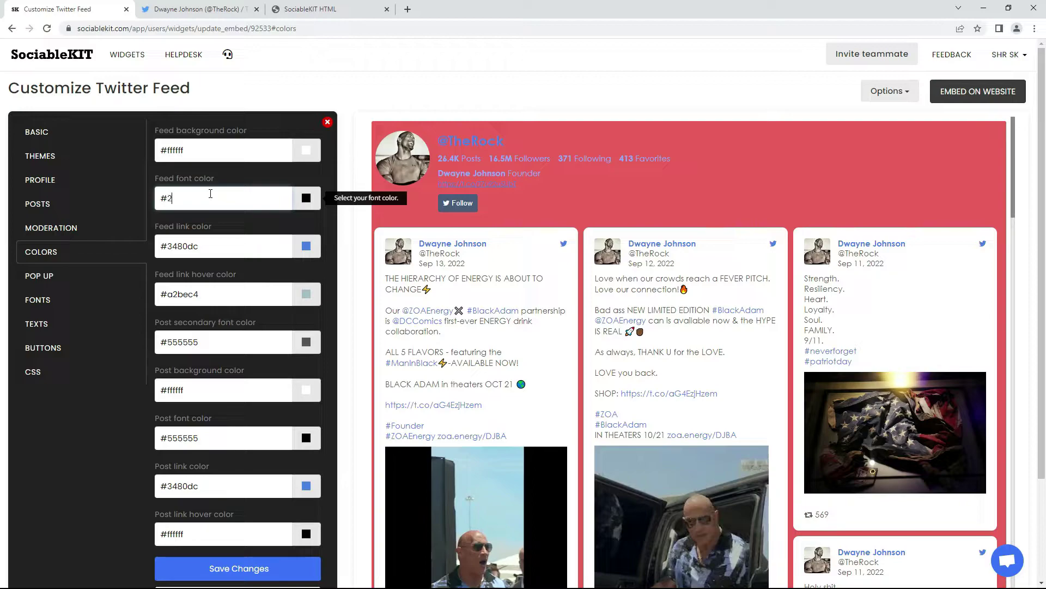
type("22222")
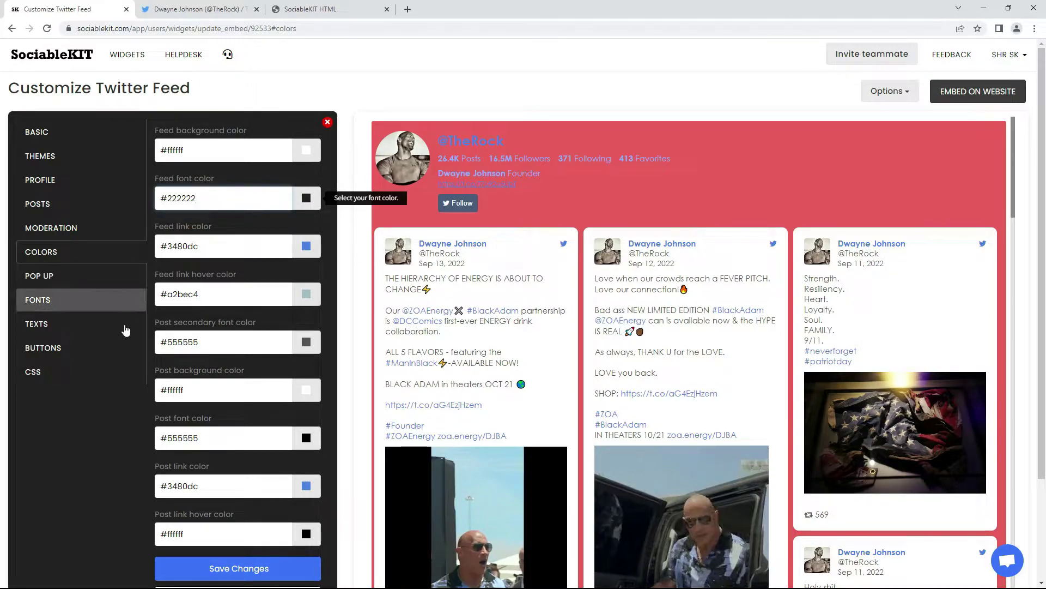
left_click(218, 567)
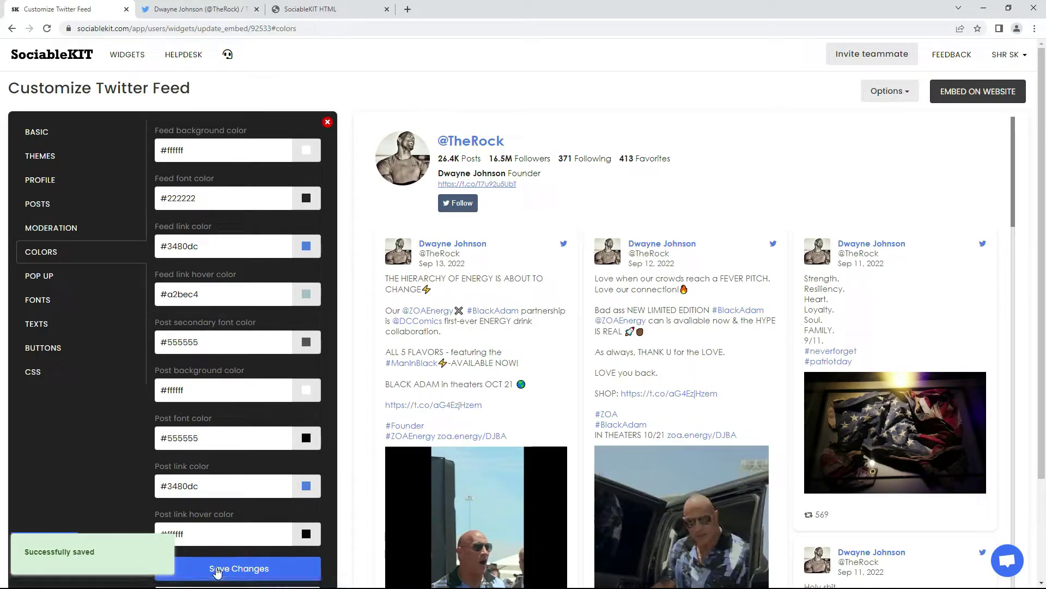
left_click(87, 277)
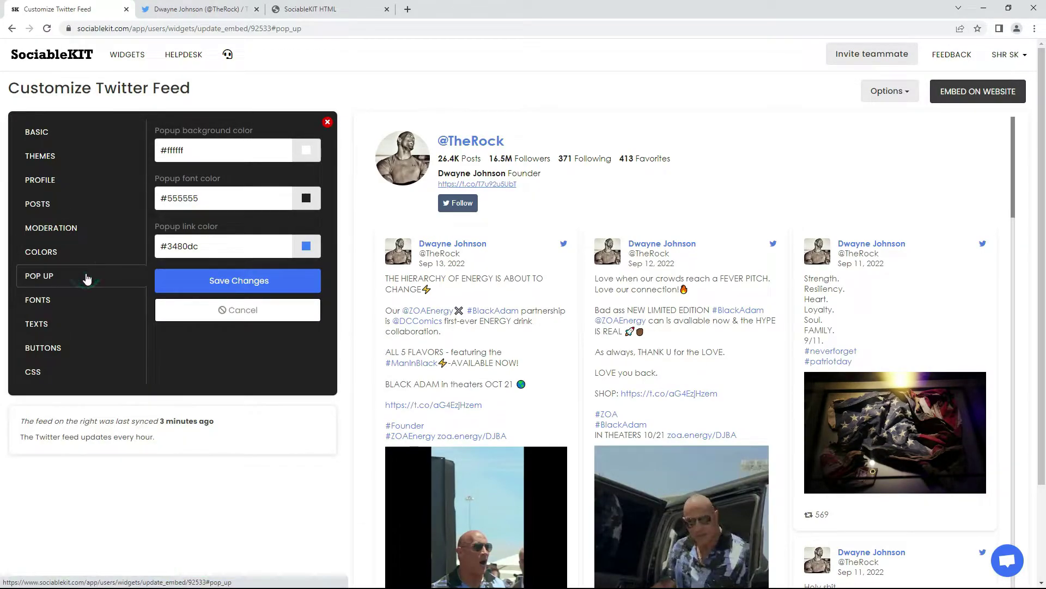
Set the feed font family to Lucida Sans Unicode and save it
left_click(69, 307)
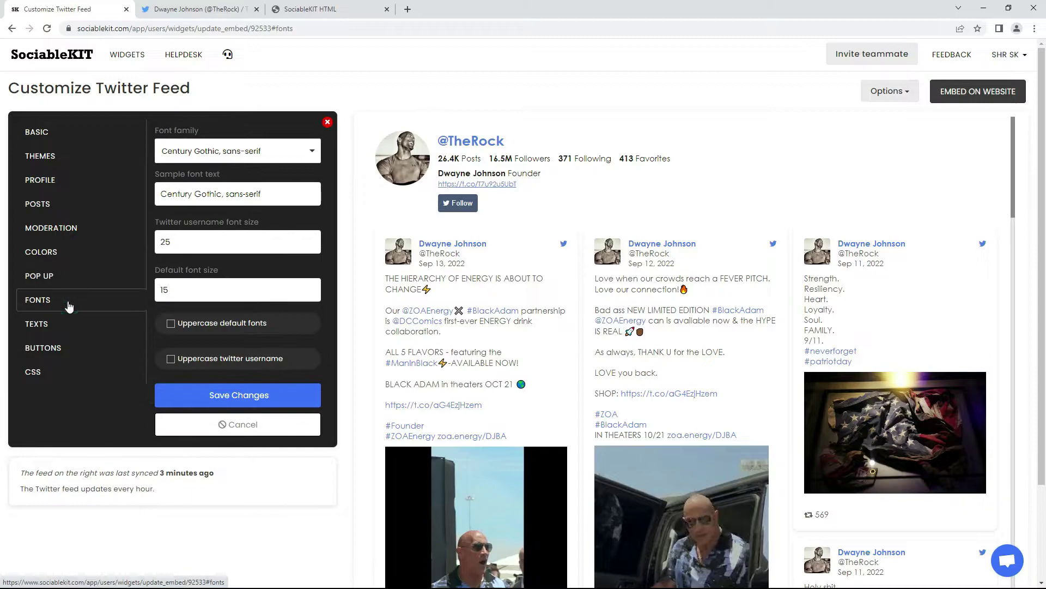
left_click(249, 157)
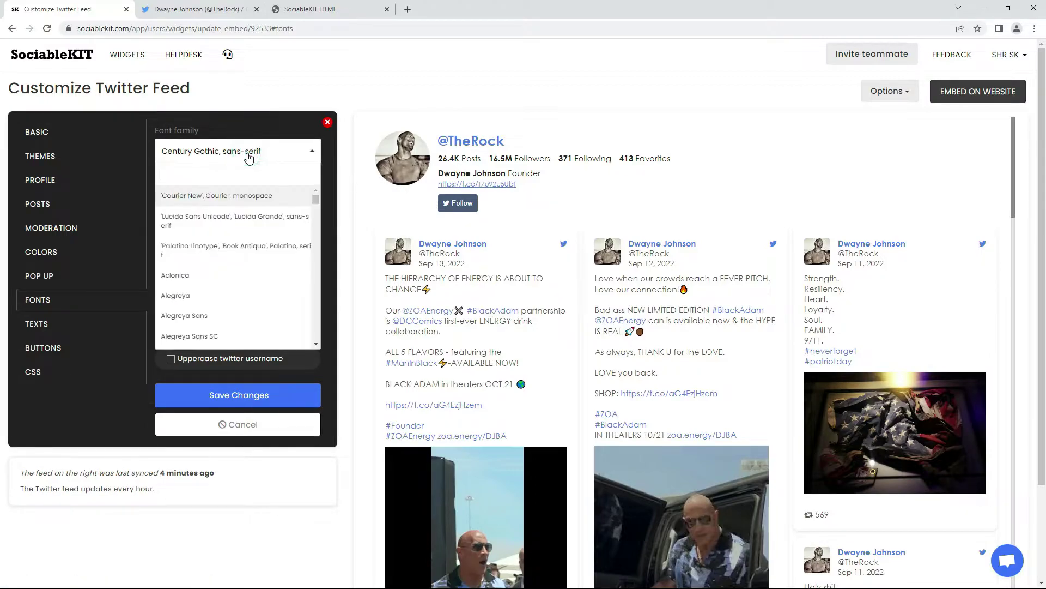
left_click(191, 220)
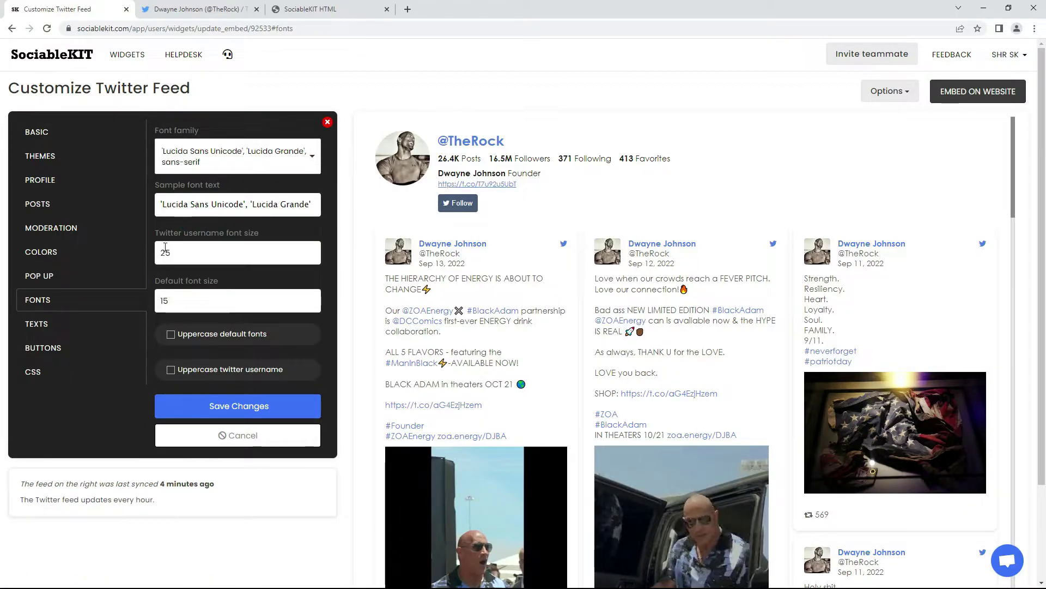
left_click(206, 407)
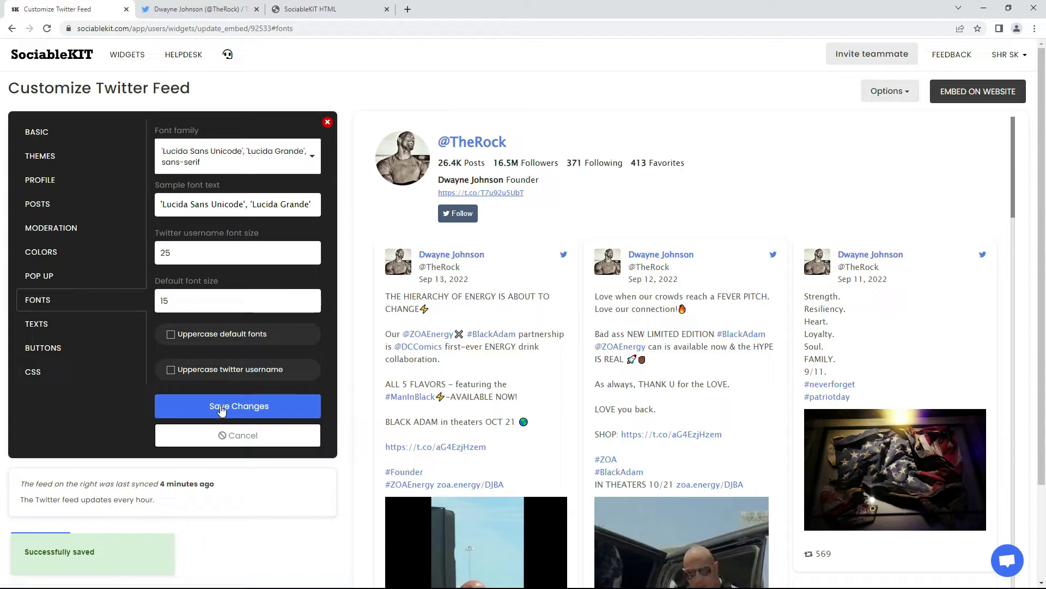
Change the font family back to Century Gothic, sans-serif and save
left_click(232, 161)
type("Century")
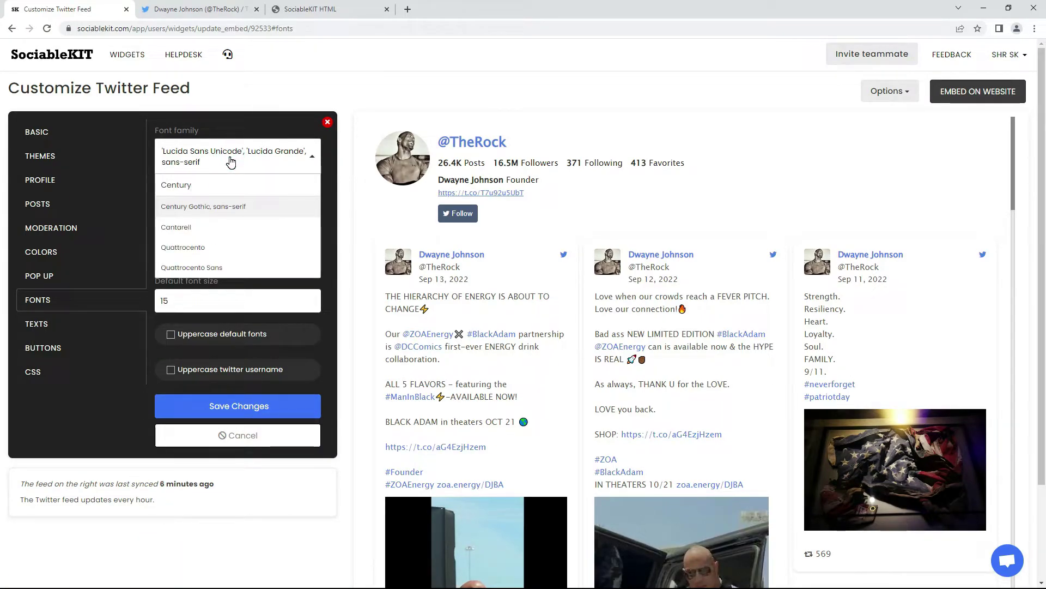
left_click(184, 205)
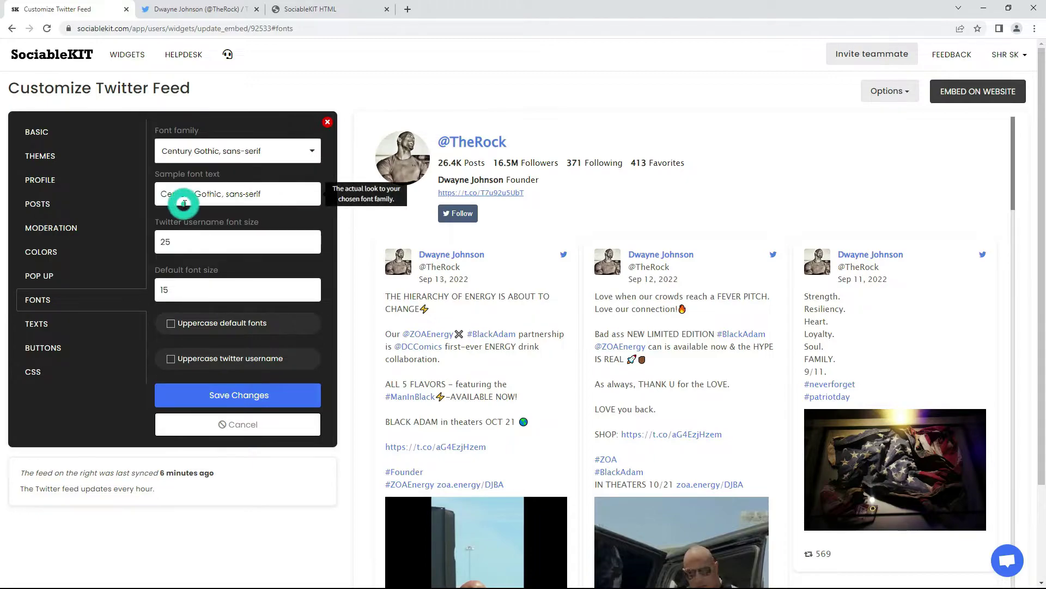
left_click(233, 392)
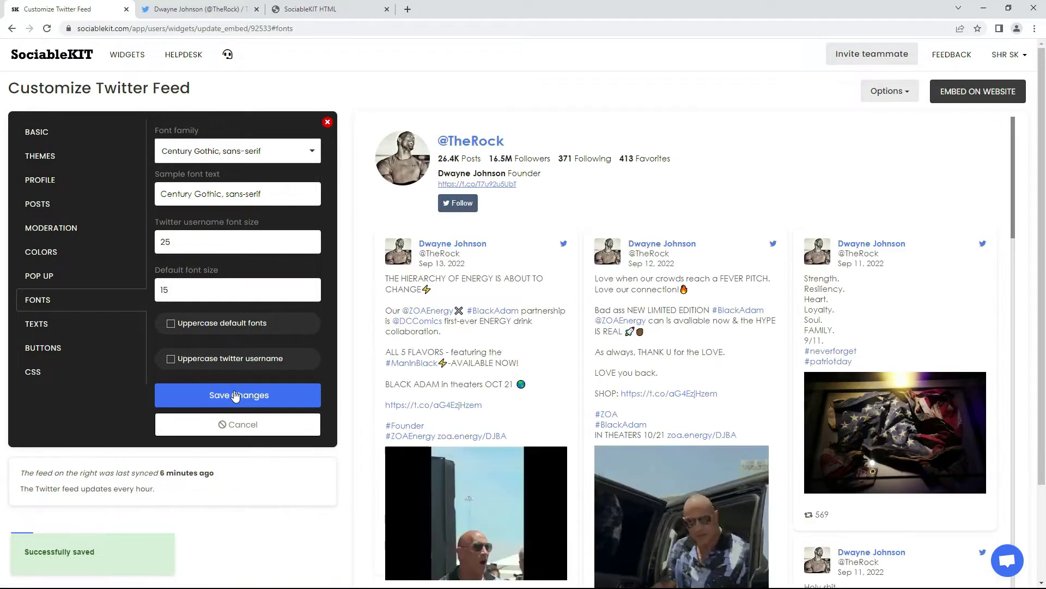
Try bright blue button background with red button text and save it
left_click(68, 327)
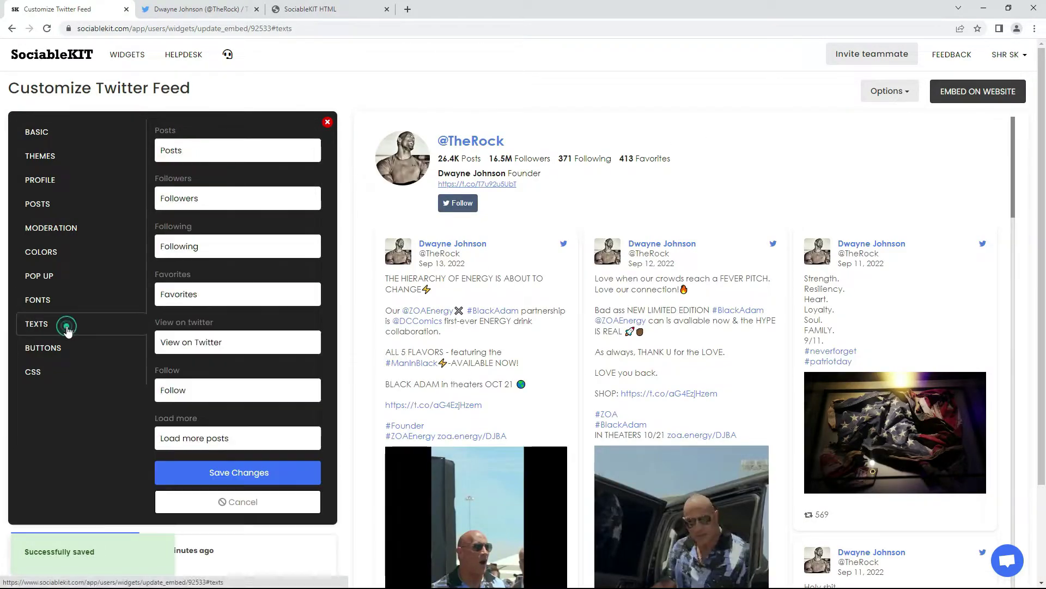
left_click(73, 349)
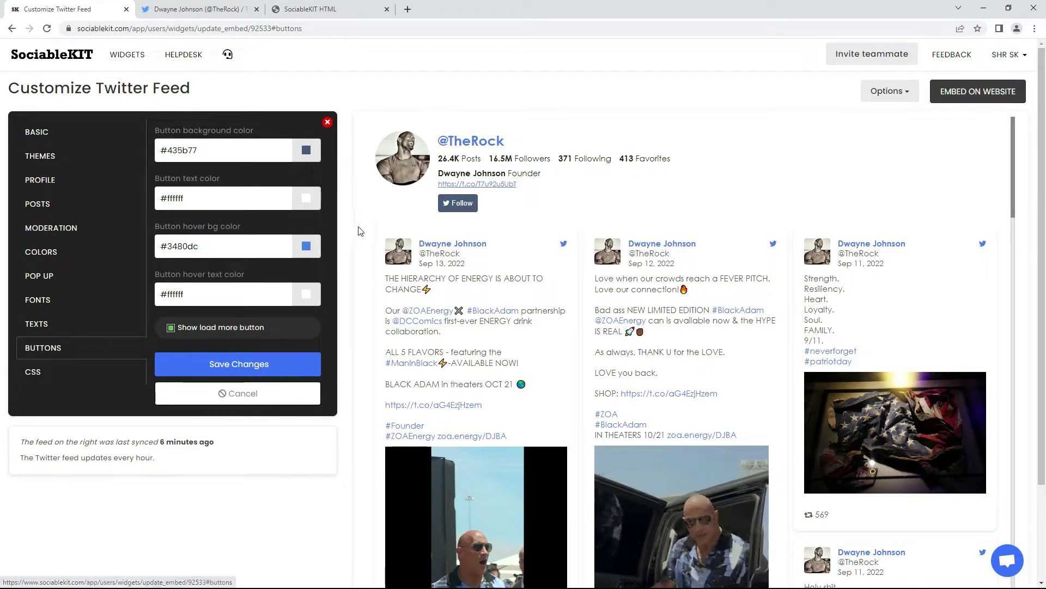
left_click(310, 151)
left_click_drag(267, 192, 290, 165)
left_click(226, 176)
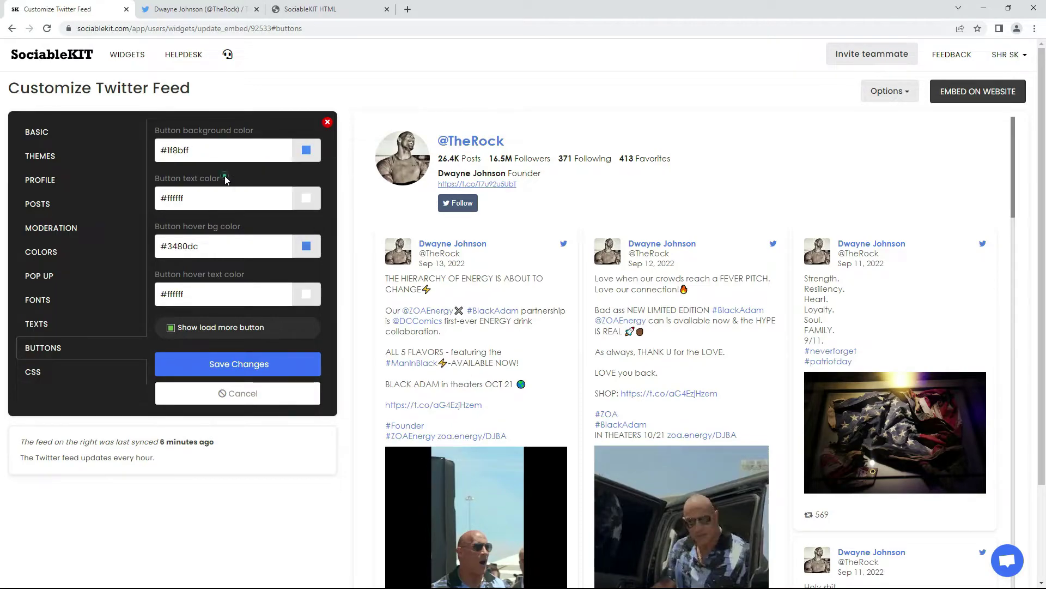
left_click(306, 198)
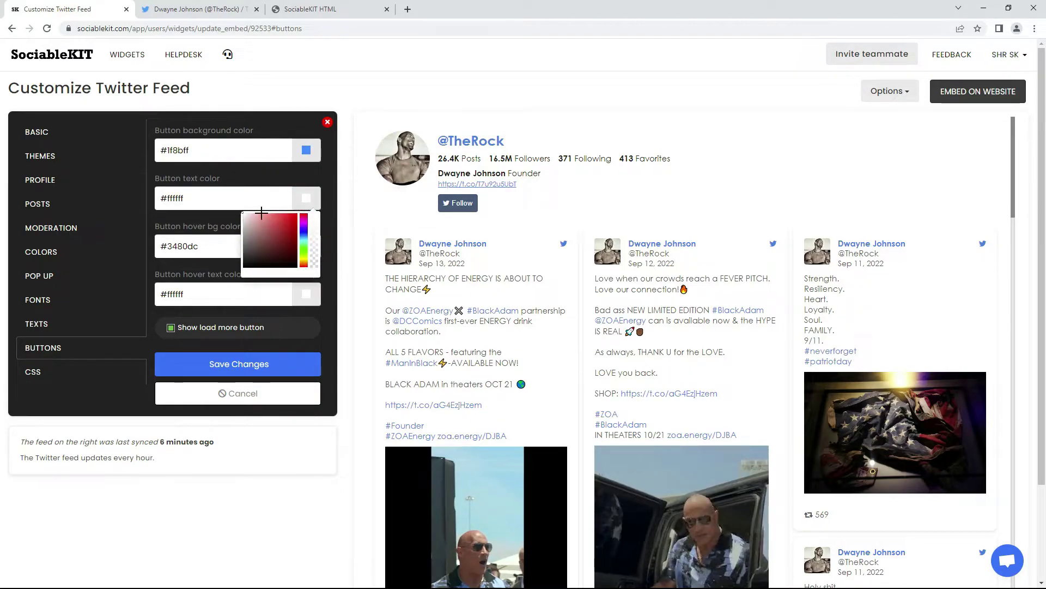
left_click(272, 214)
left_click(275, 354)
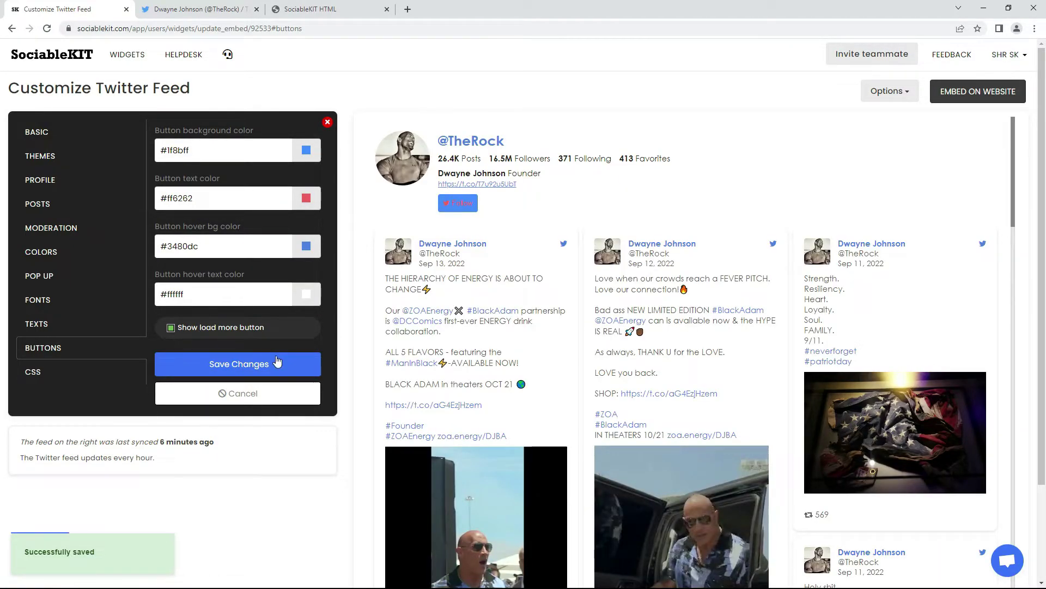
Restore button colours to #435b77 background and #ffffff text and save
triple_click(243, 148)
type("#435b77")
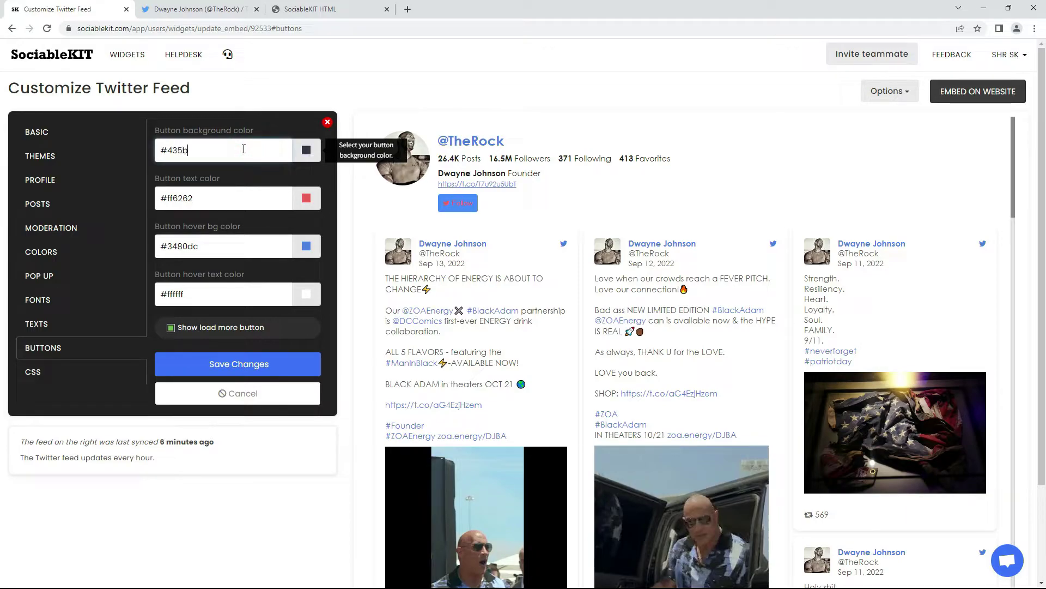
triple_click(204, 202)
type("#ffffff")
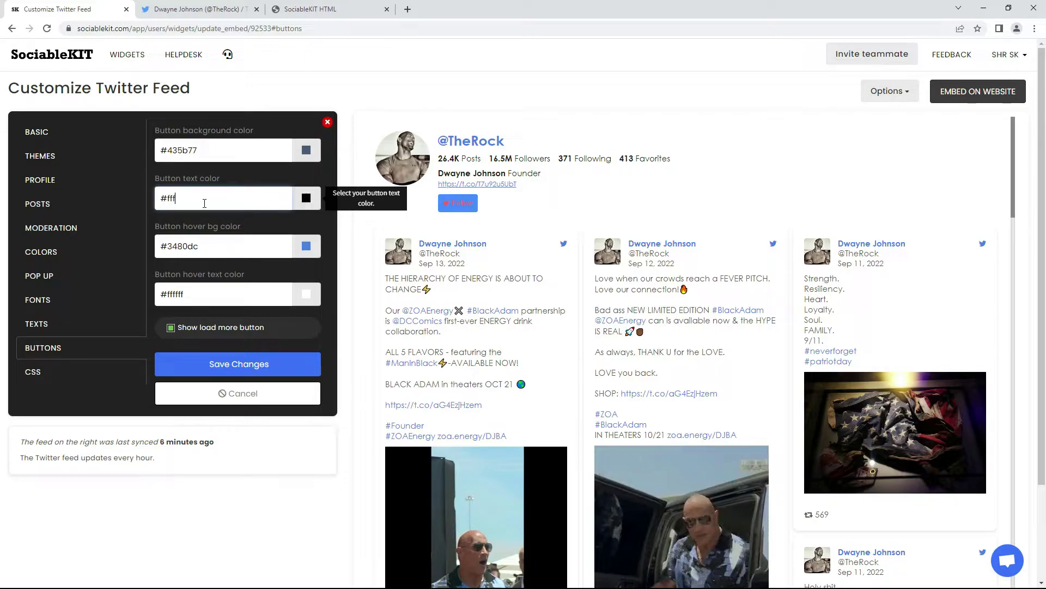
left_click(244, 365)
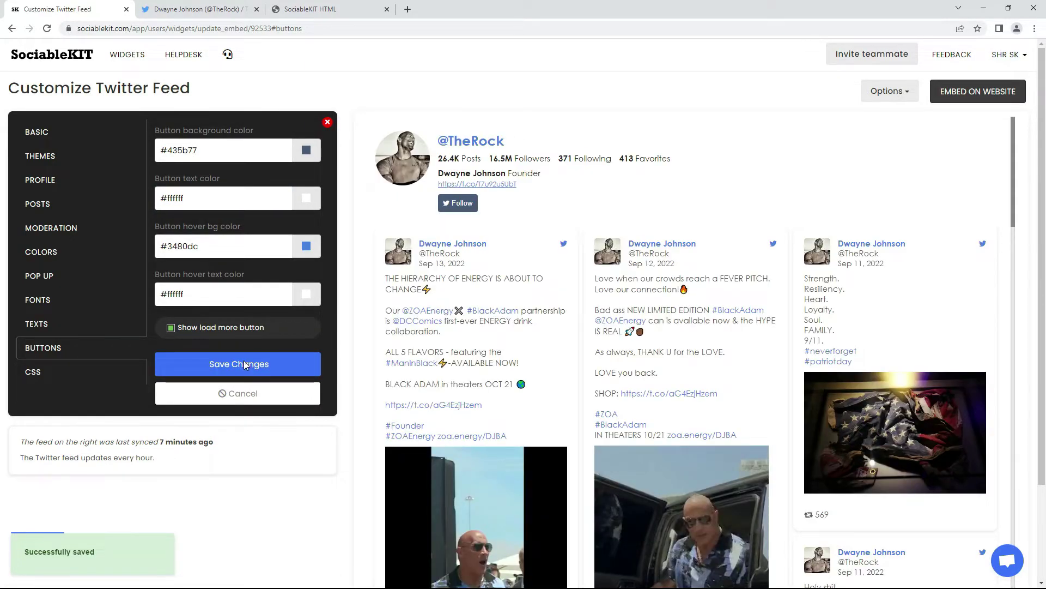
left_click(59, 378)
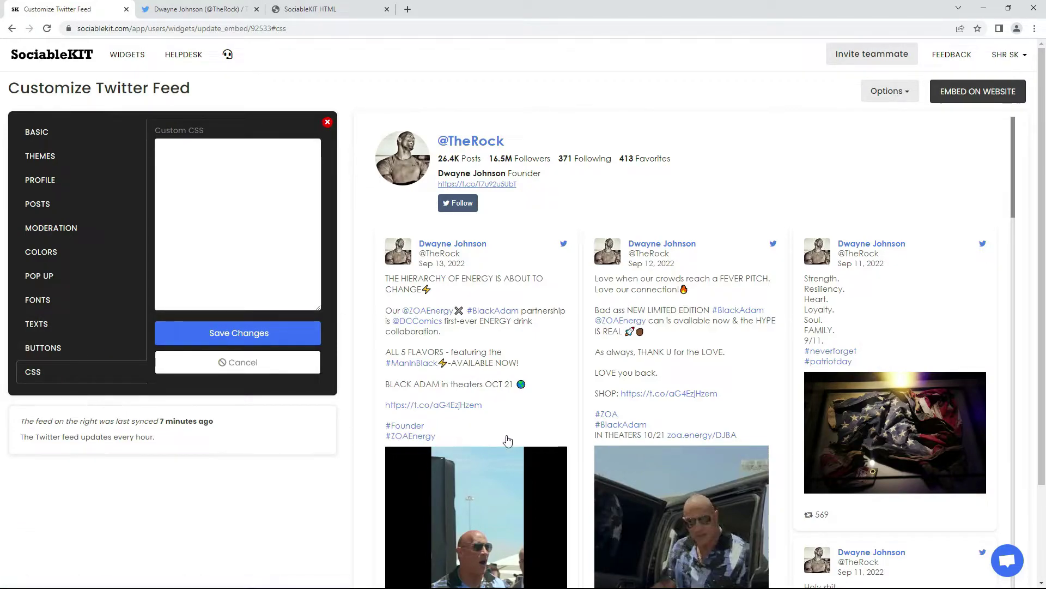
Copy the feed's HTML JavaScript embed code and bring up SociableKIT.html in Notepad++
left_click(975, 93)
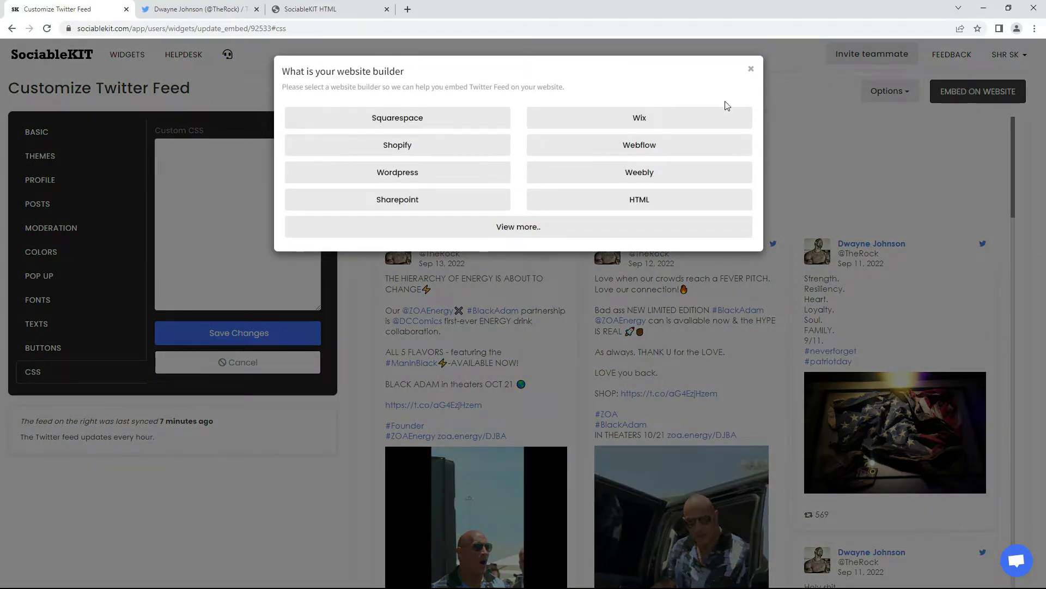
left_click(620, 203)
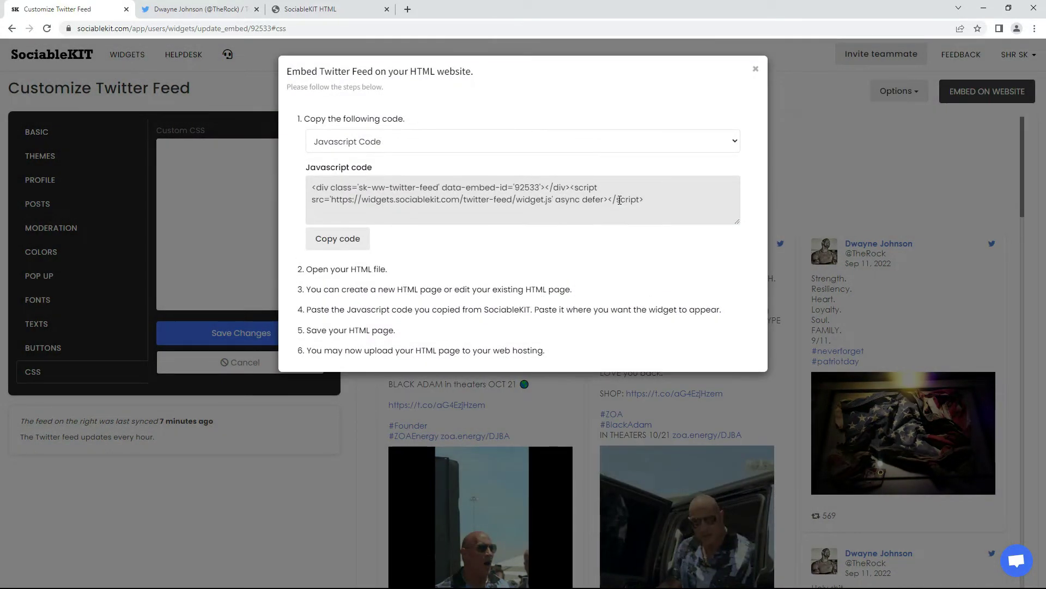
left_click(339, 238)
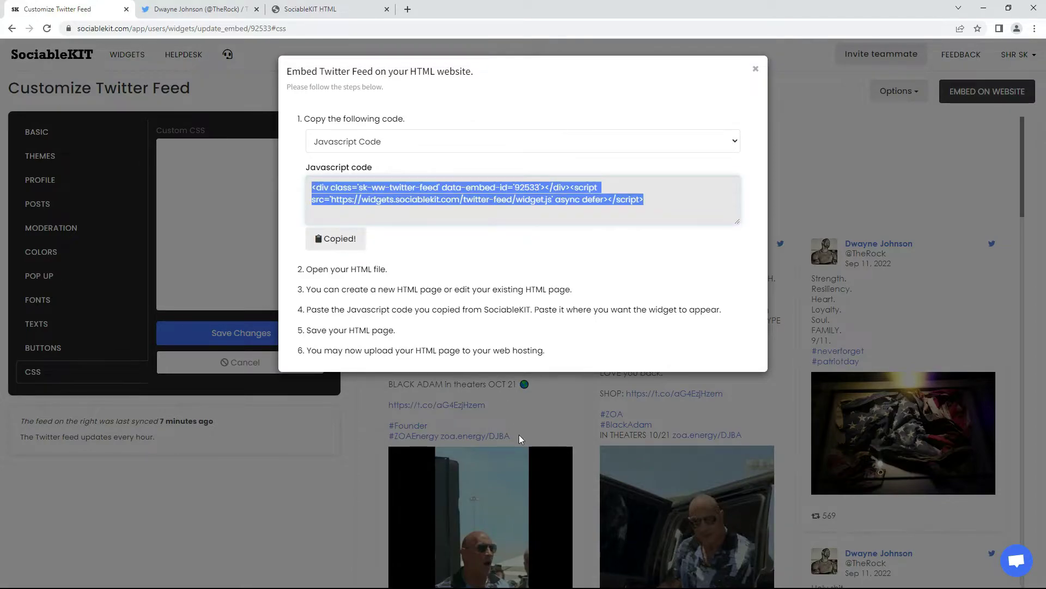
left_click(529, 587)
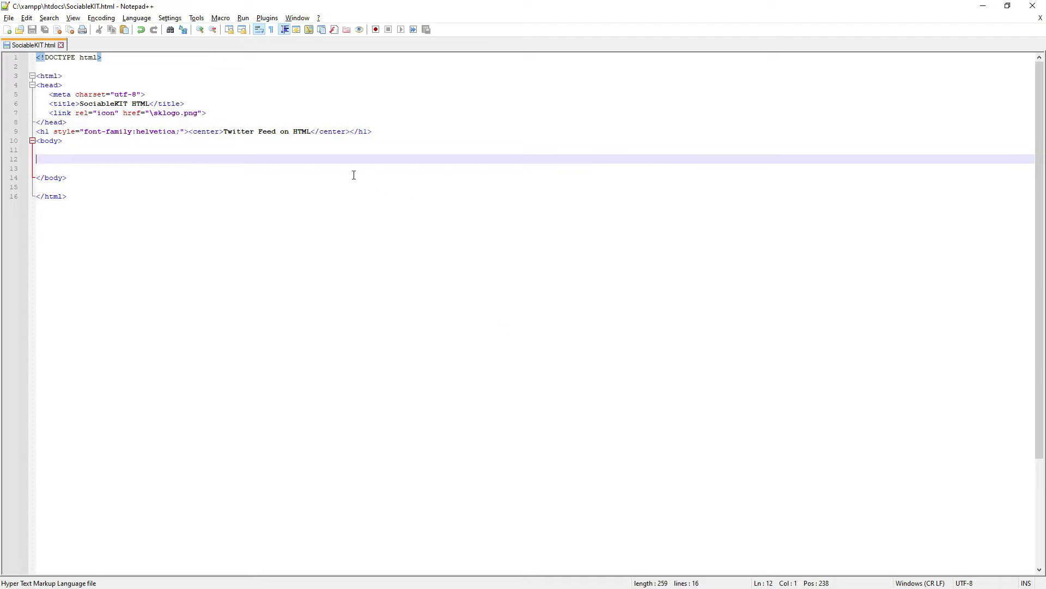
Paste the Twitter feed embed code onto line 12 of SociableKIT.html, save it, and return to the browser
right_click(286, 156)
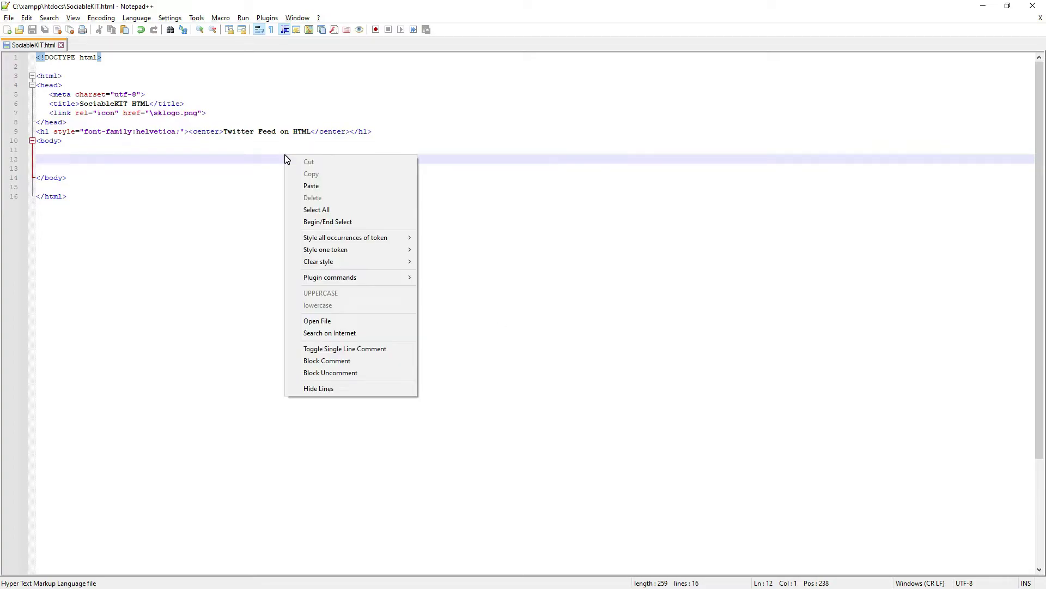
left_click(322, 186)
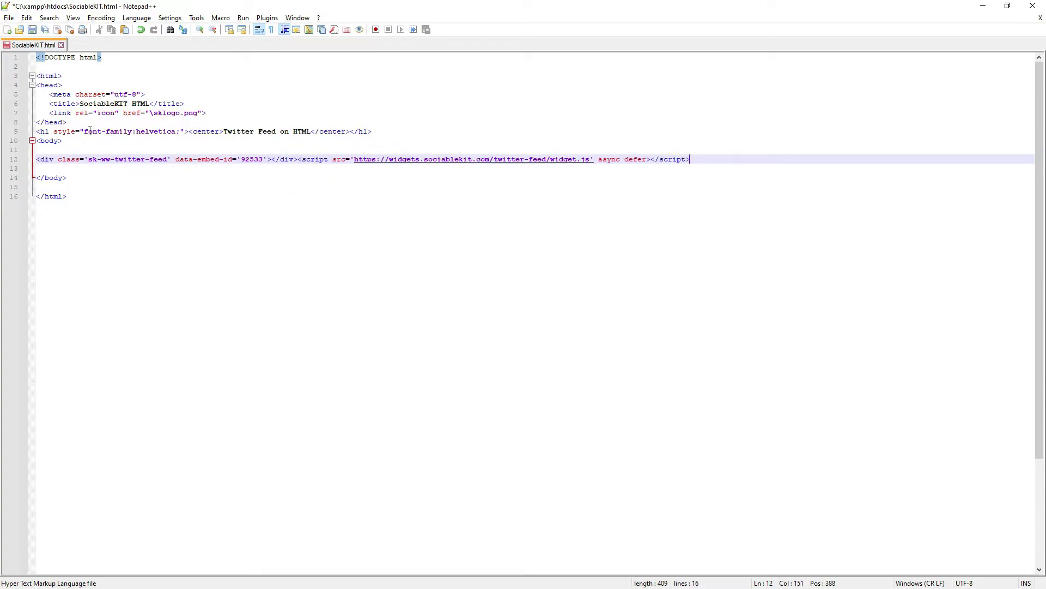
left_click(33, 30)
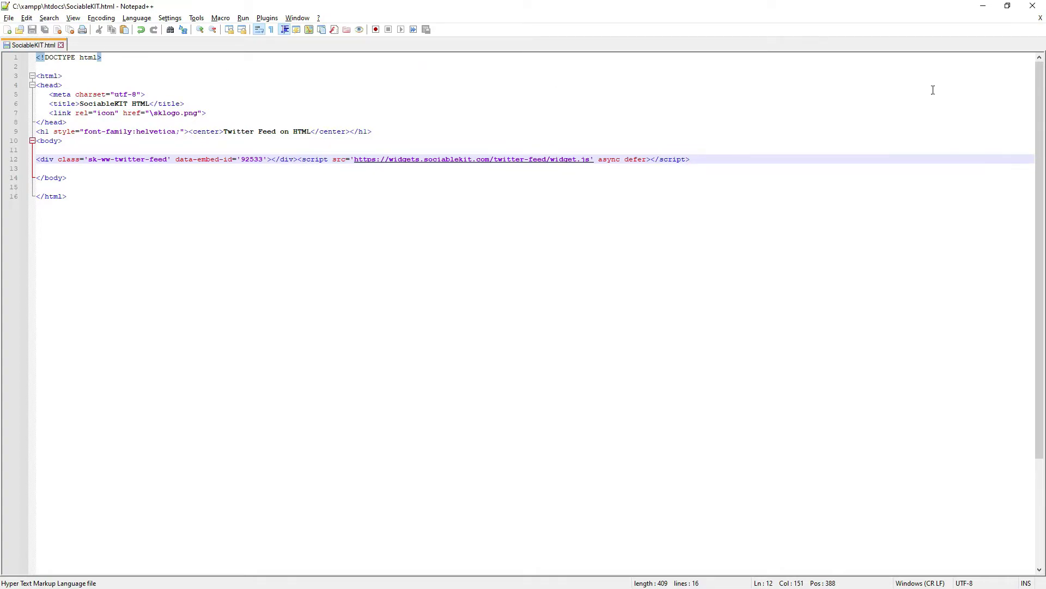
left_click(988, 10)
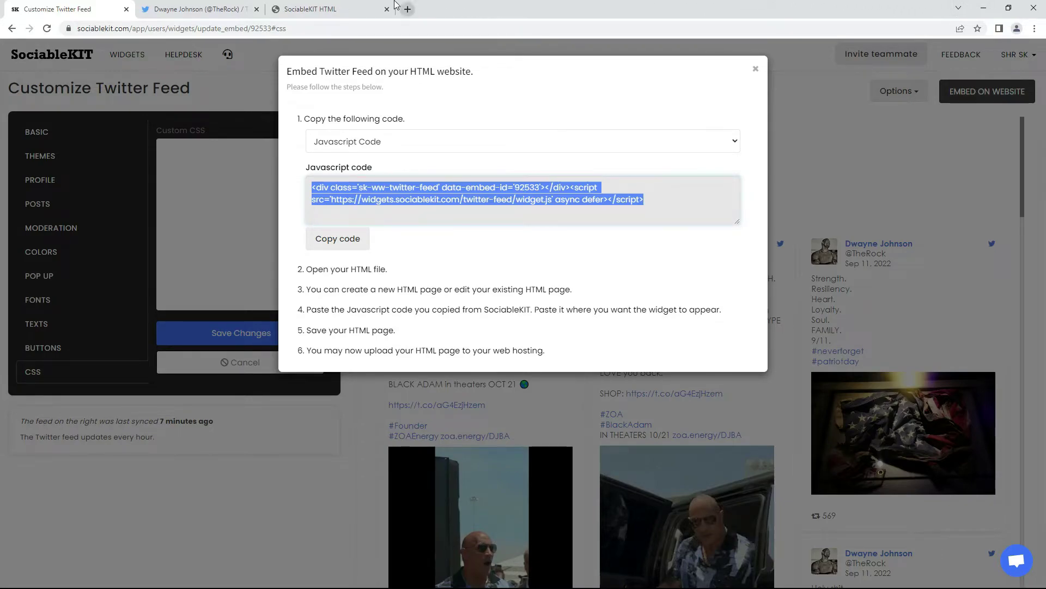
left_click(315, 9)
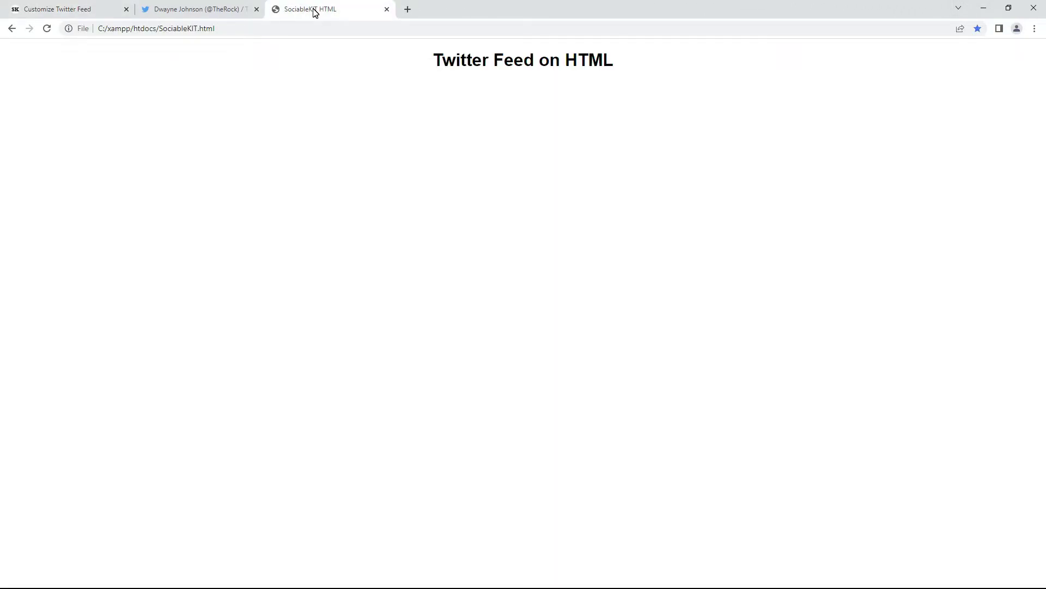
left_click(47, 28)
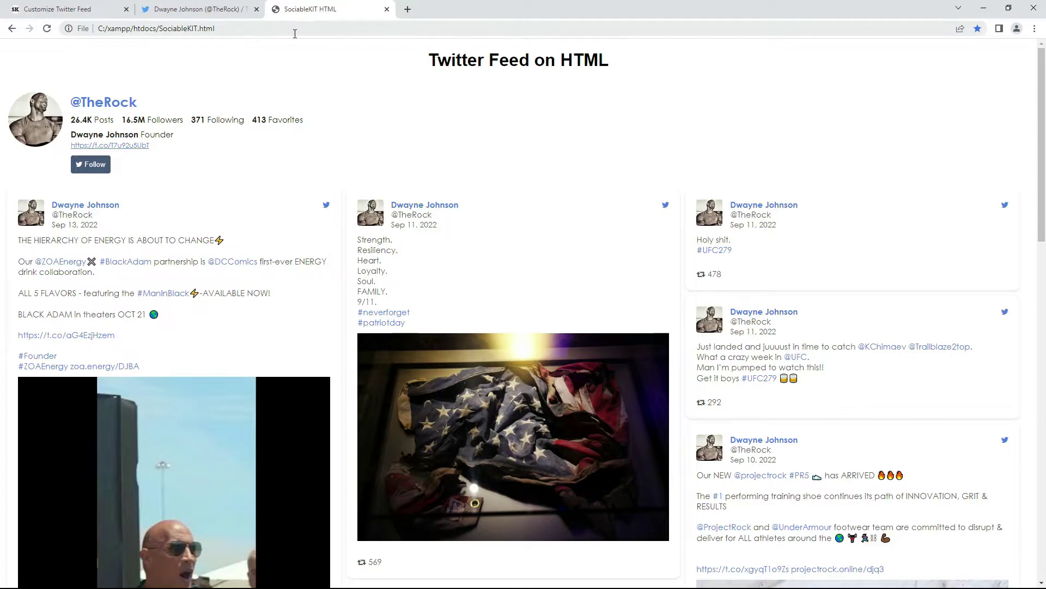
left_click_drag(1041, 186, 1043, 539)
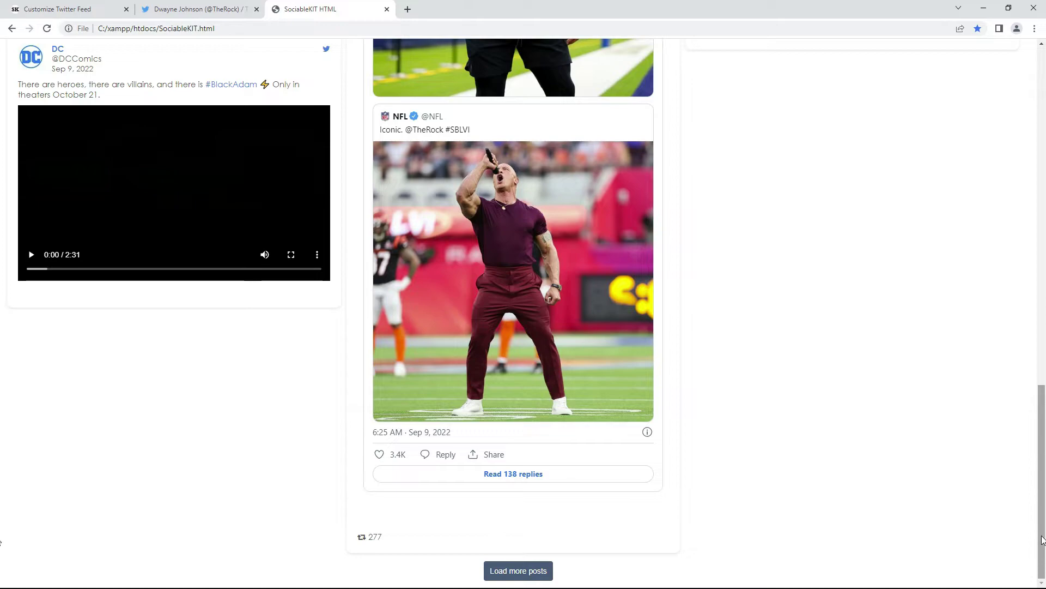
left_click(515, 570)
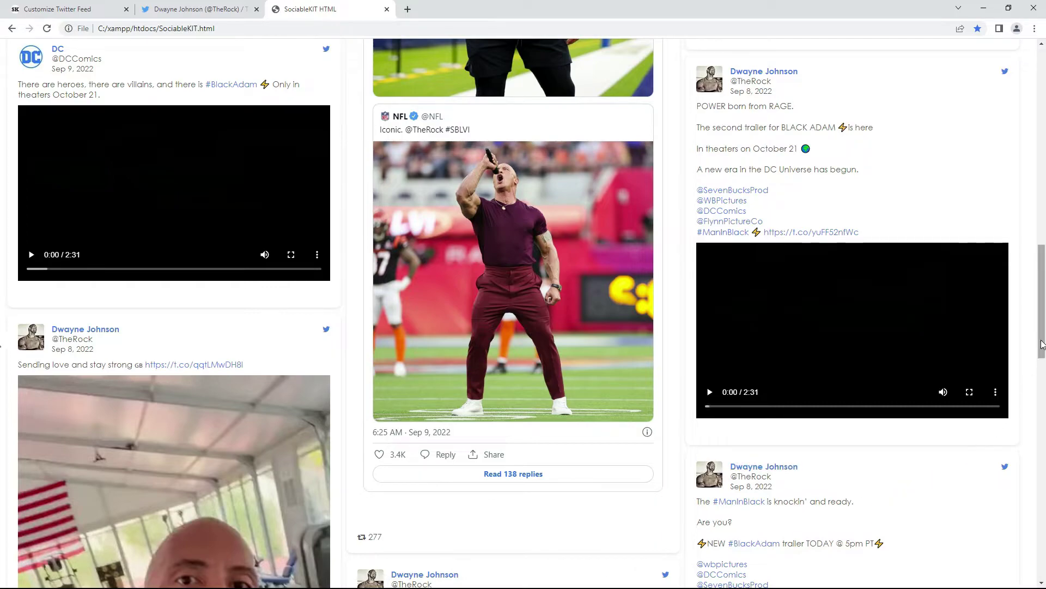
left_click_drag(1041, 324, 1034, 455)
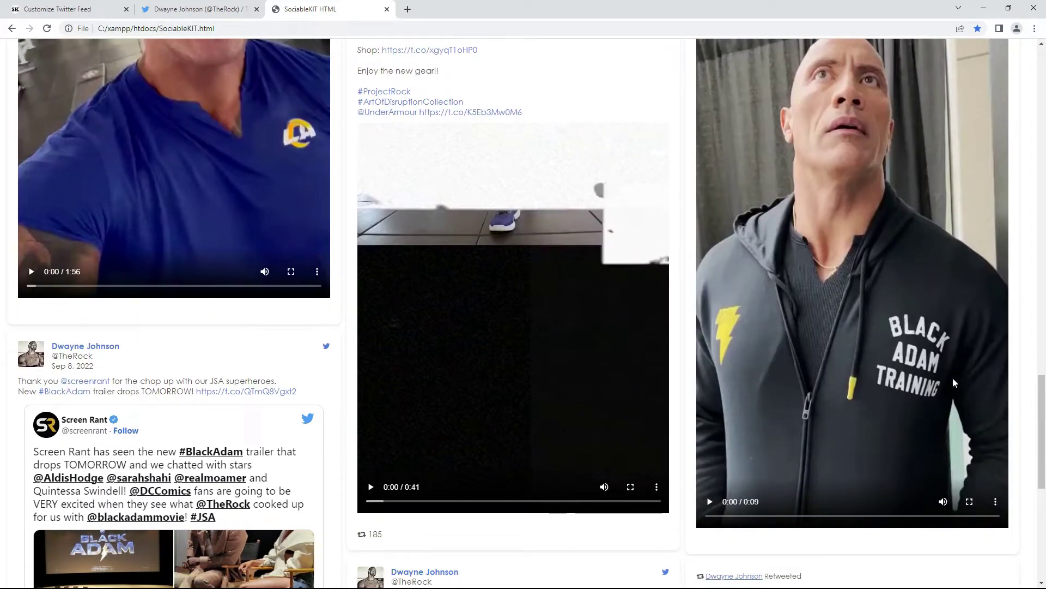
left_click(495, 308)
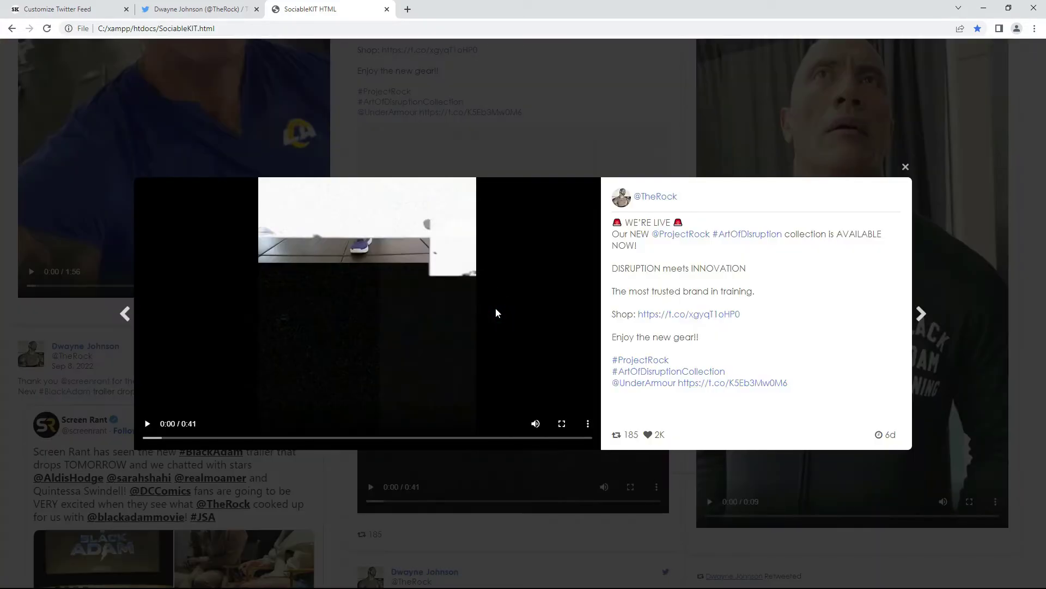
left_click(141, 421)
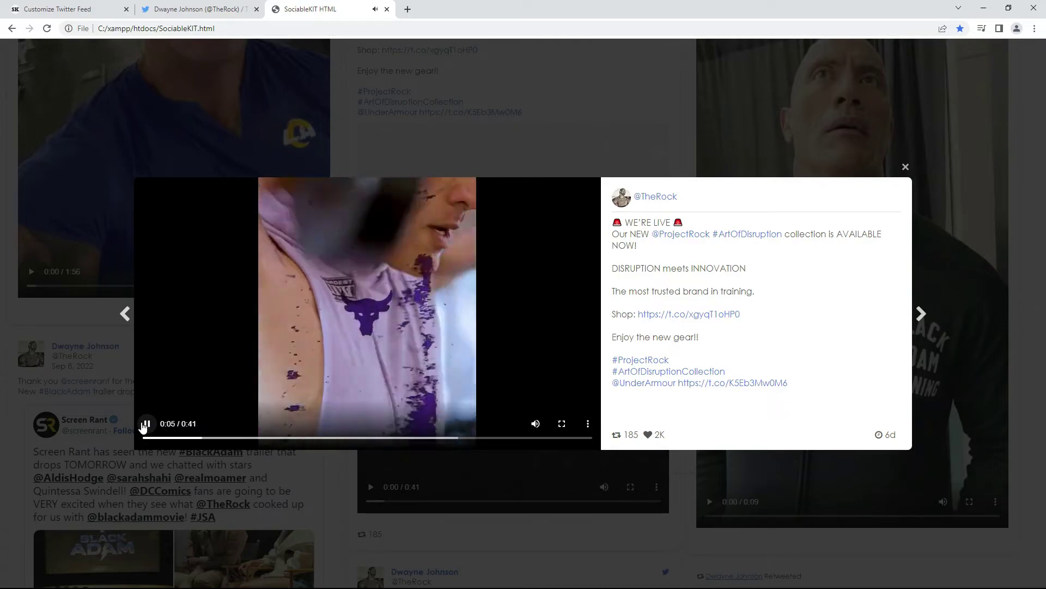
left_click(147, 425)
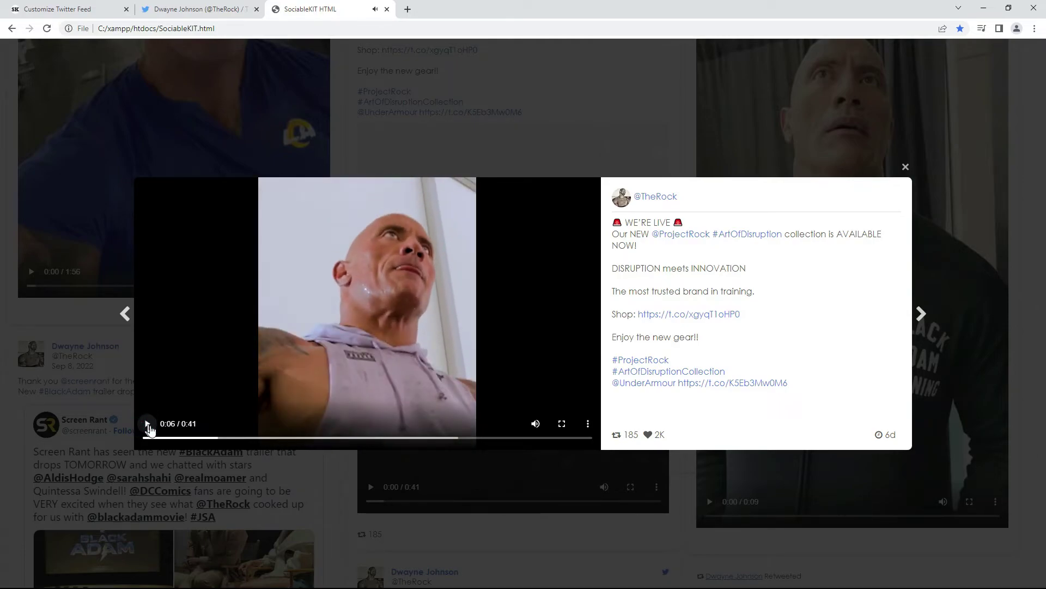
left_click(921, 315)
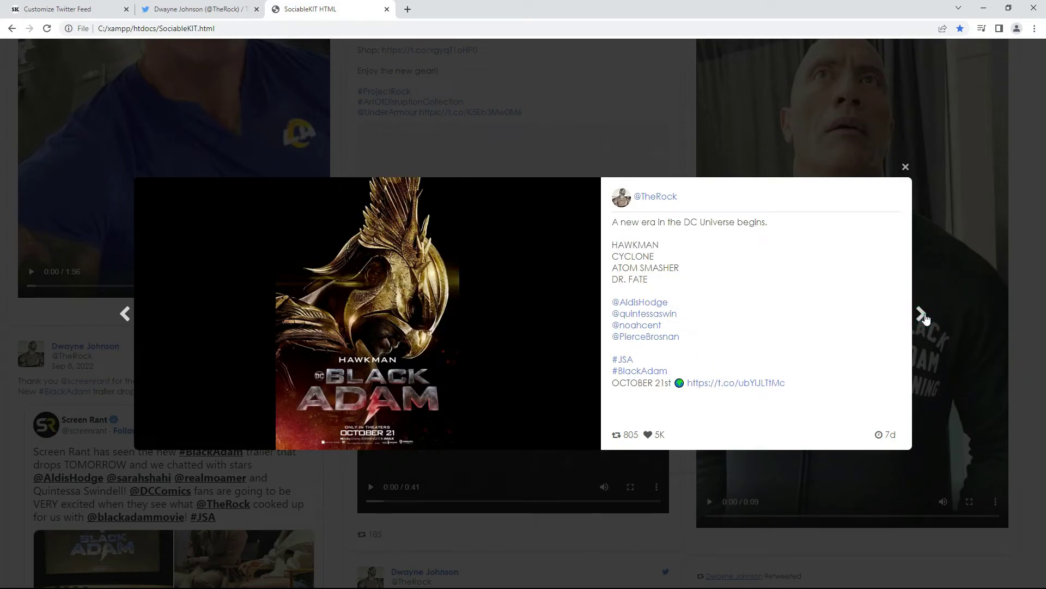
left_click(921, 314)
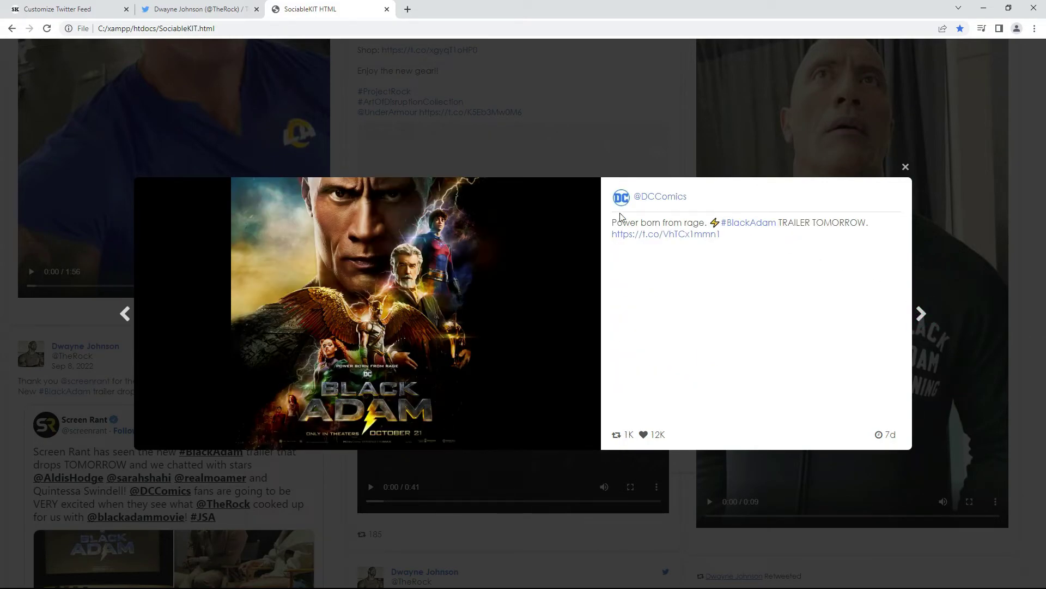
left_click(123, 316)
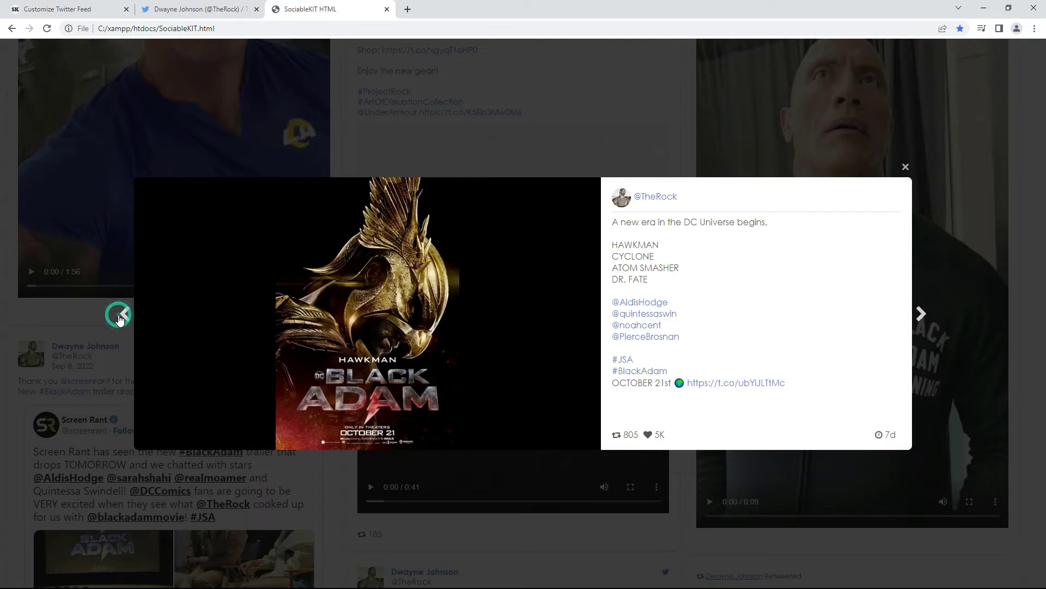
left_click(124, 316)
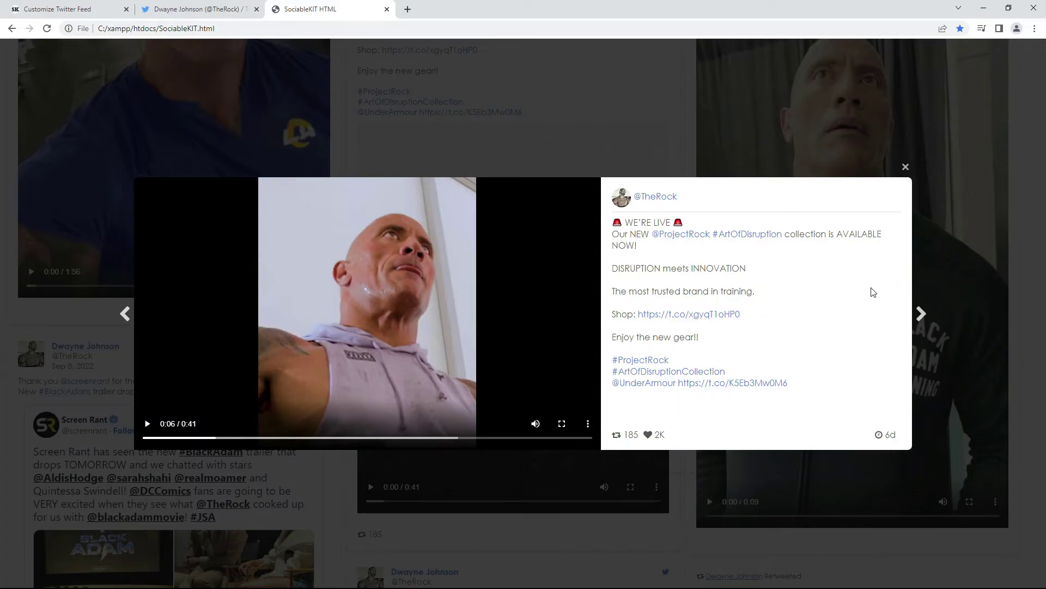
left_click(906, 167)
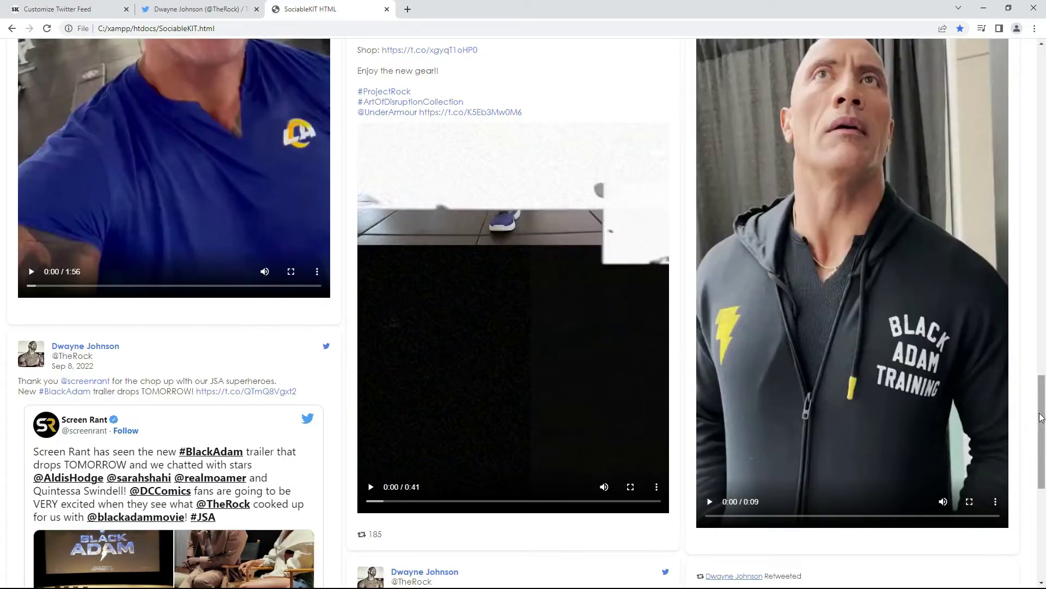
left_click_drag(1041, 423, 1042, 84)
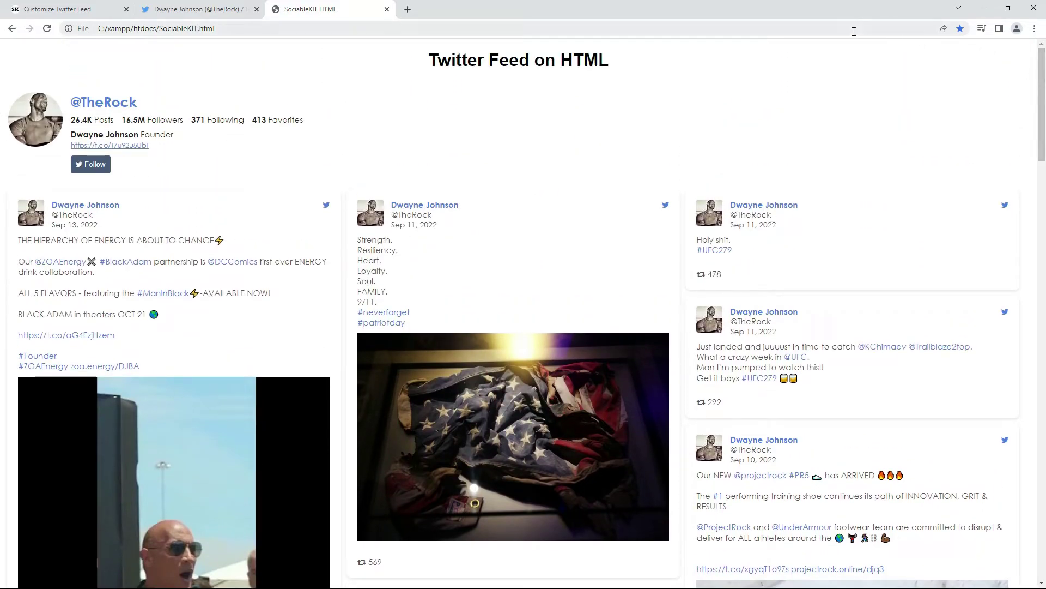
left_click(110, 104)
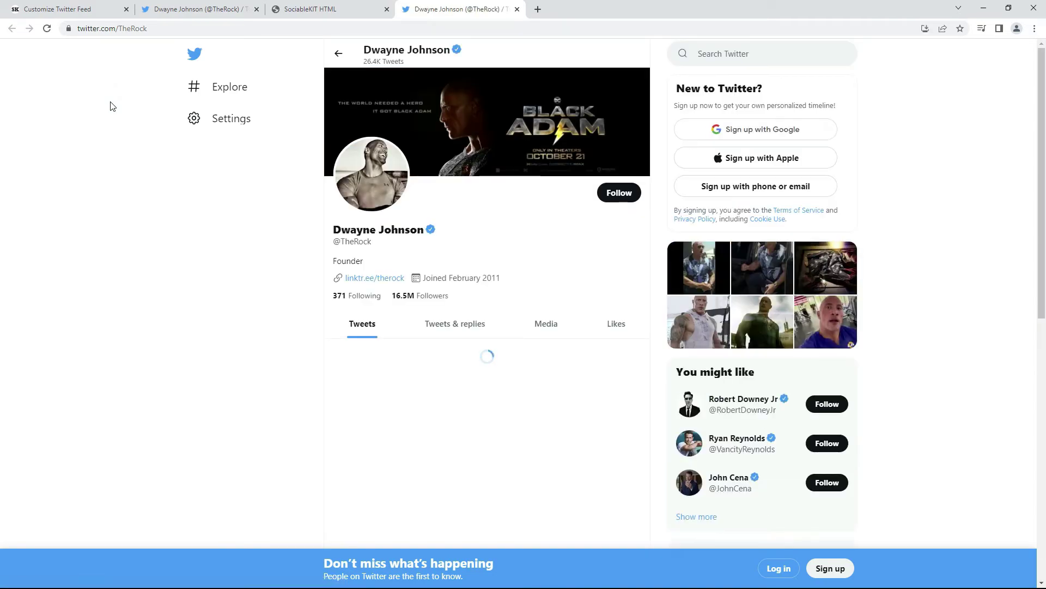
left_click(517, 10)
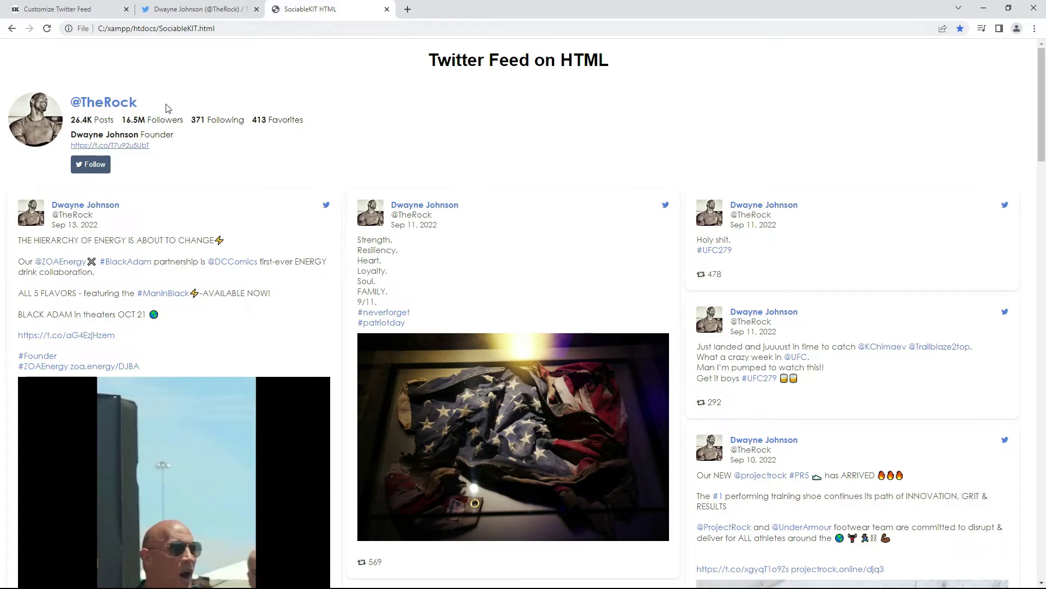
left_click(111, 144)
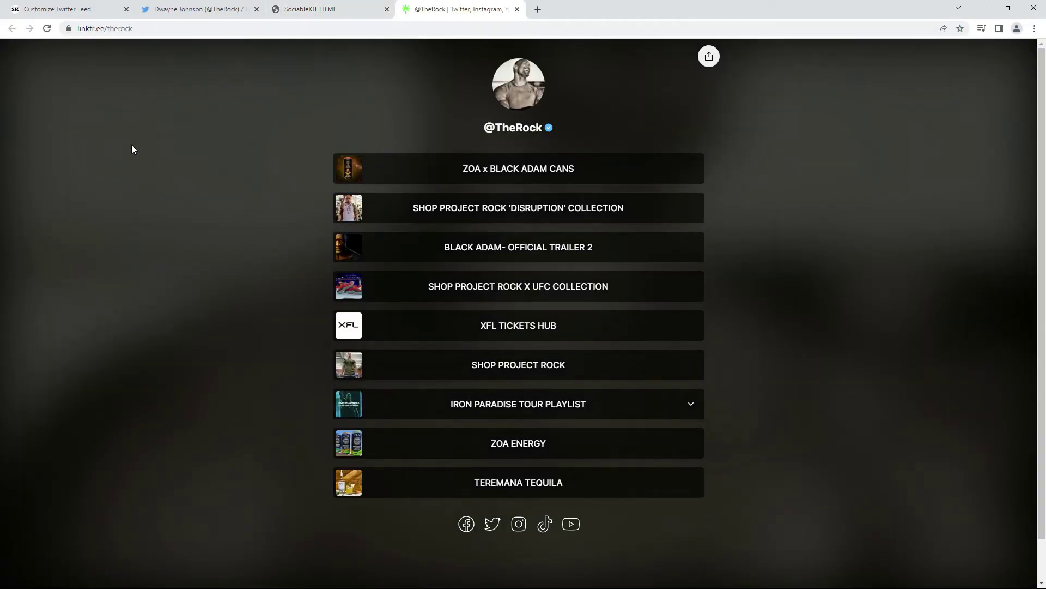
left_click(517, 9)
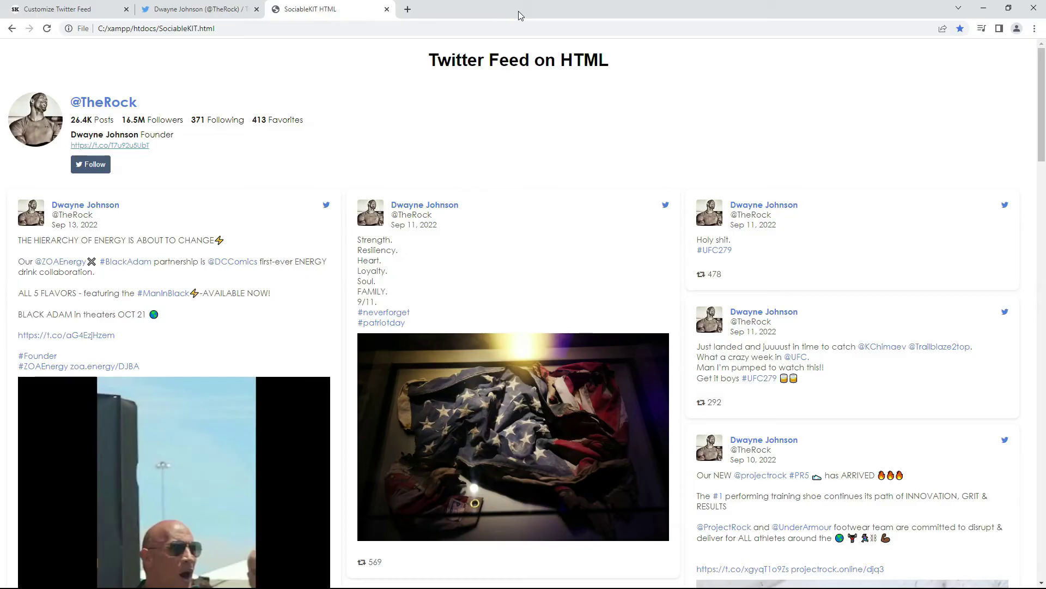
left_click(94, 165)
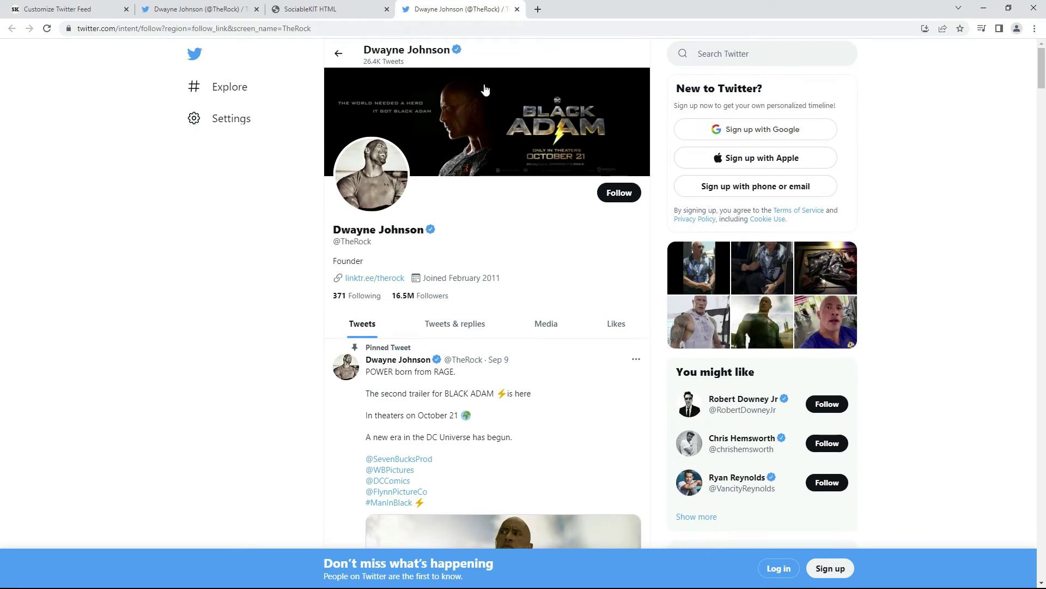
left_click(517, 9)
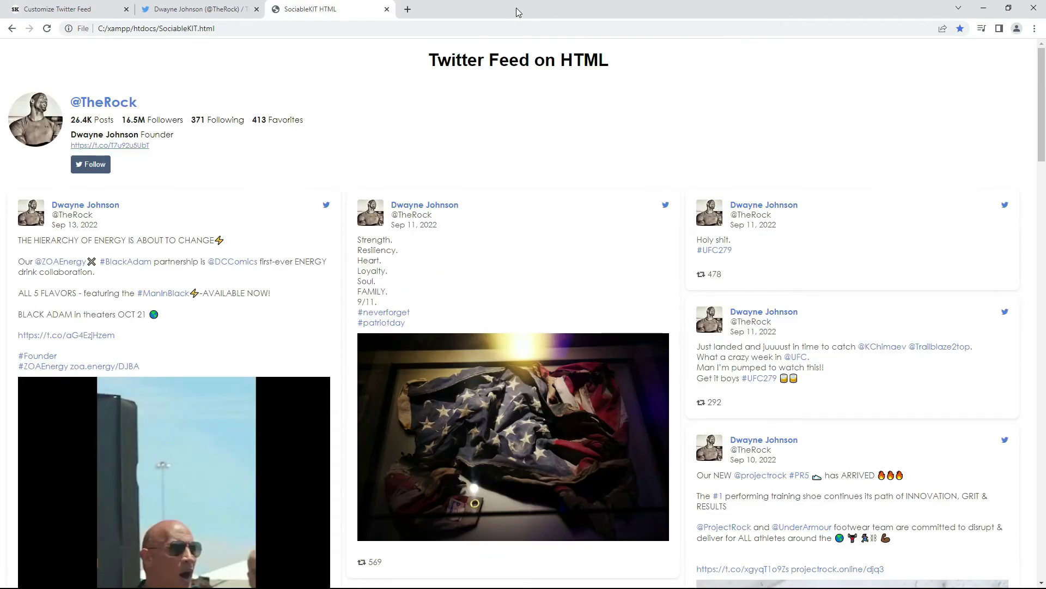
left_click(369, 313)
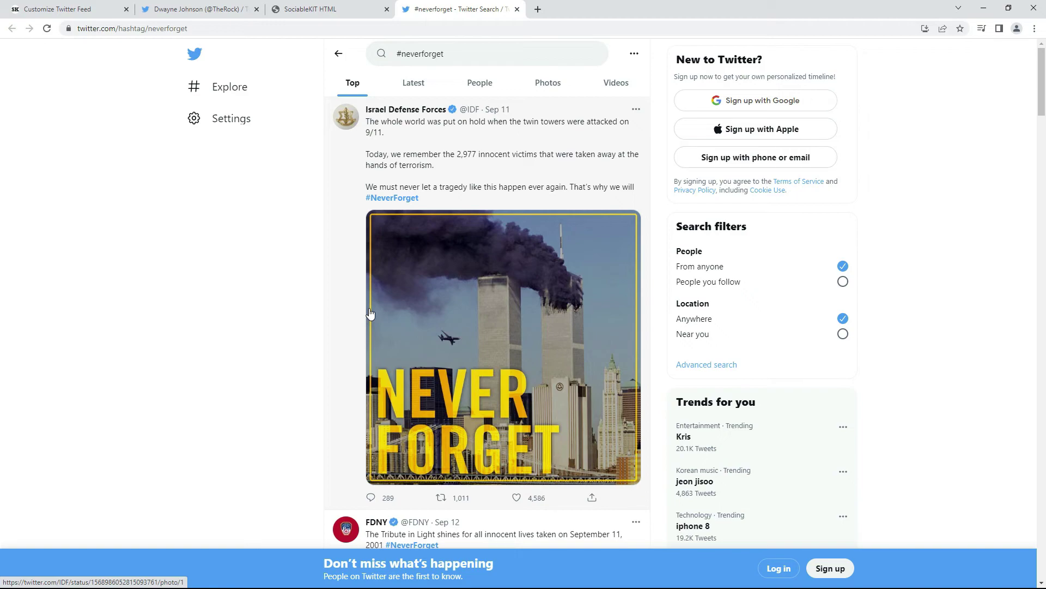
left_click(518, 9)
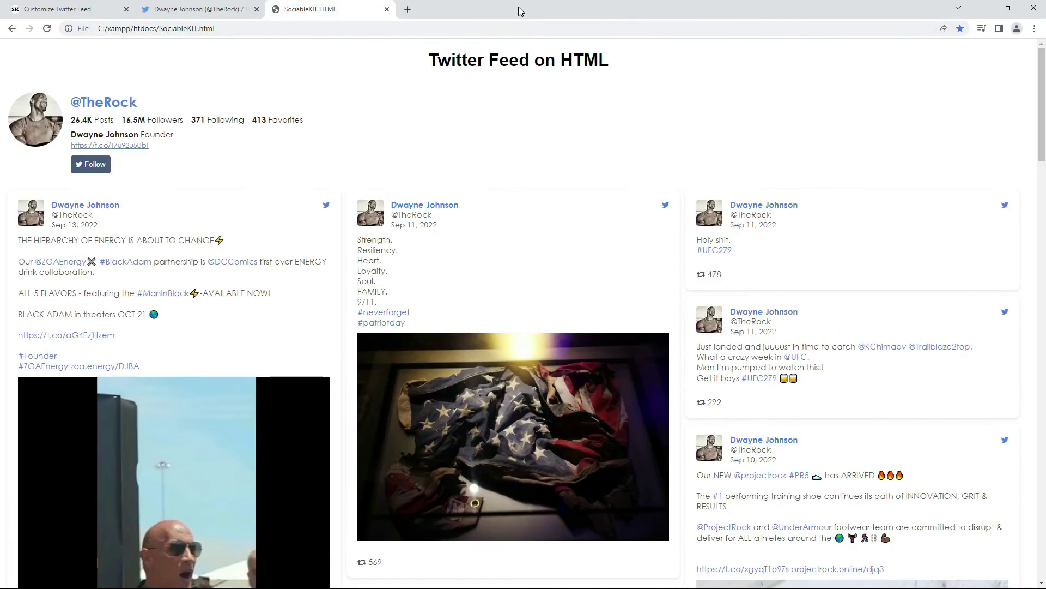